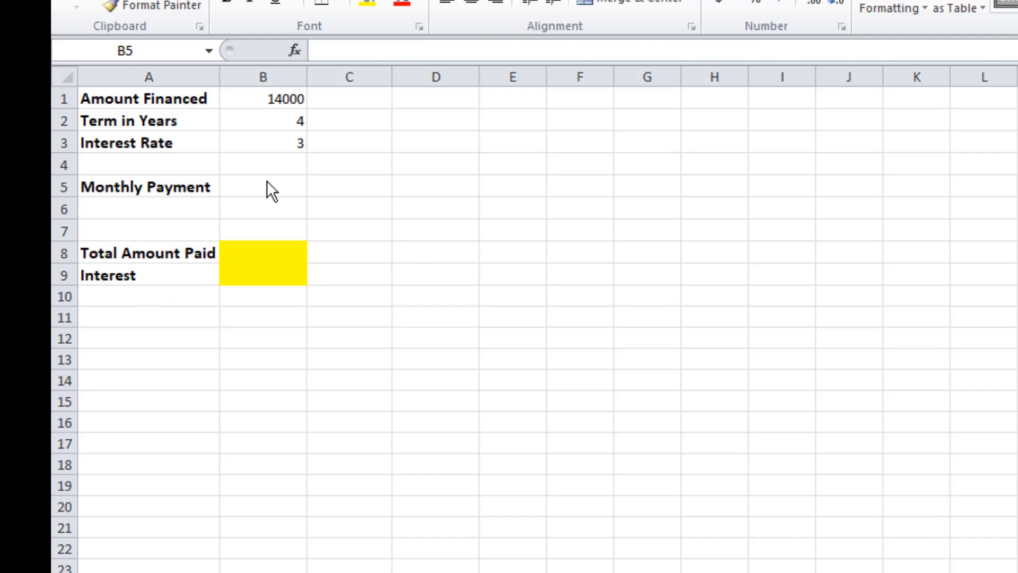
Step: Apply the Accounting number format to the amount financed in B1 and the Percentage format to the interest rate in B3
{"action": "left_click", "coordinate": [262, 102]}
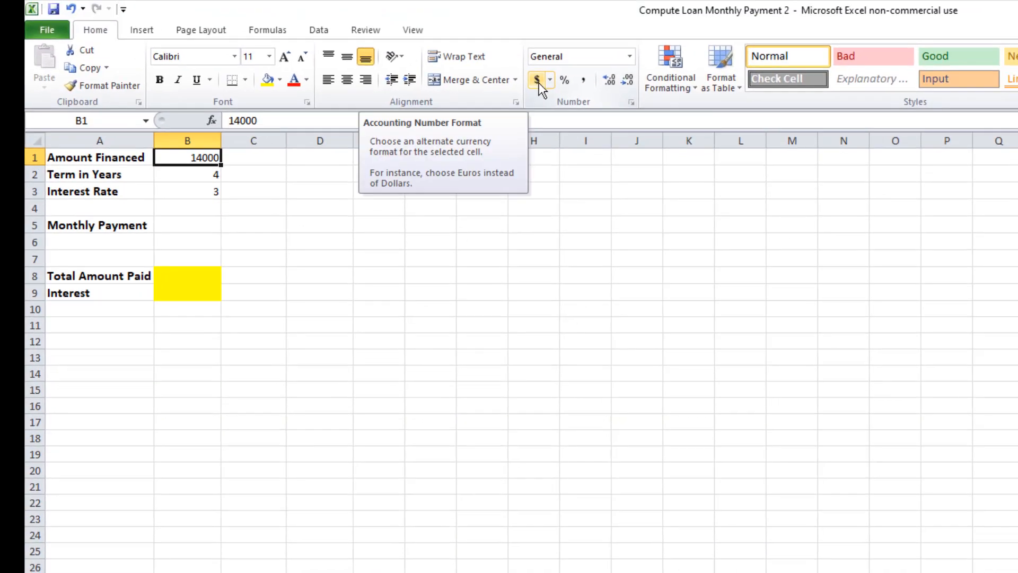
{"action": "left_click", "coordinate": [537, 81]}
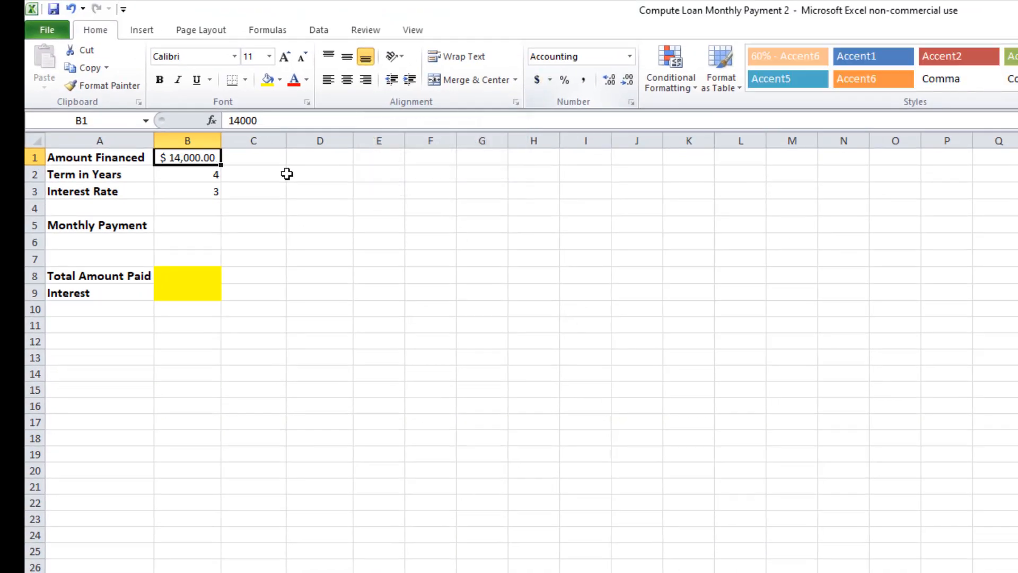
{"action": "left_click", "coordinate": [210, 193]}
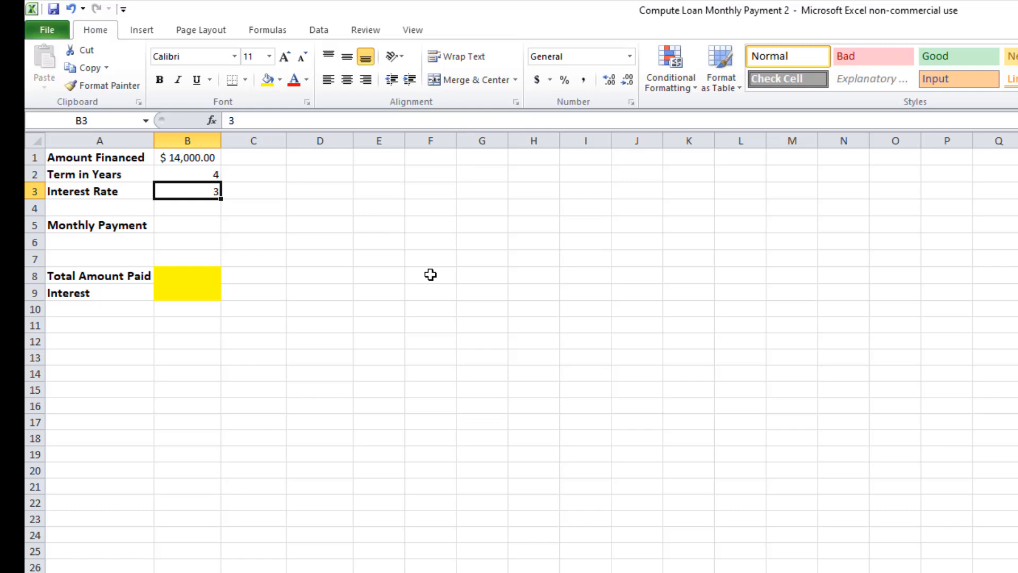
{"action": "key", "text": "ctrl+1"}
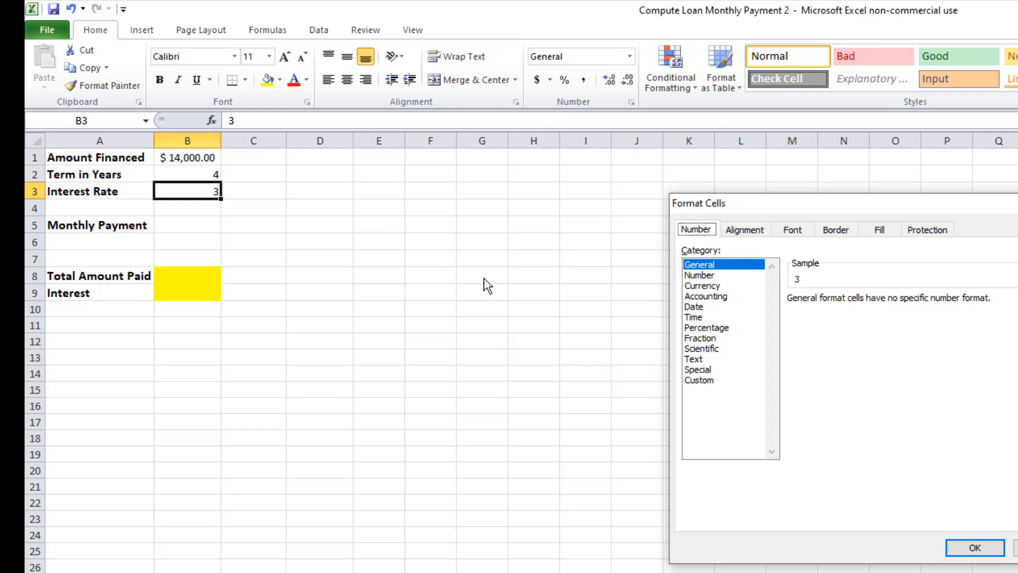
{"action": "left_click", "coordinate": [712, 327]}
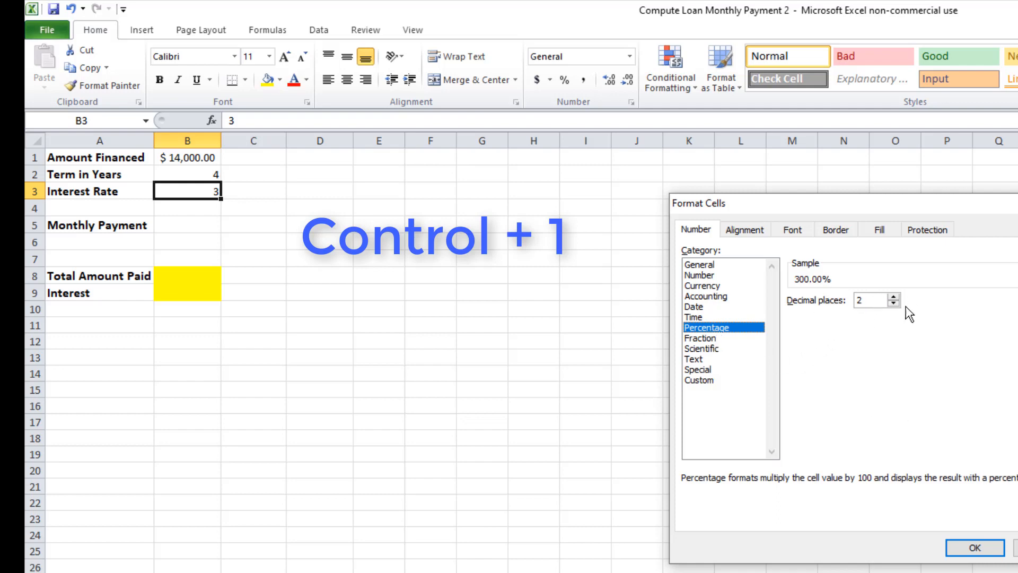
{"action": "left_click", "coordinate": [980, 553]}
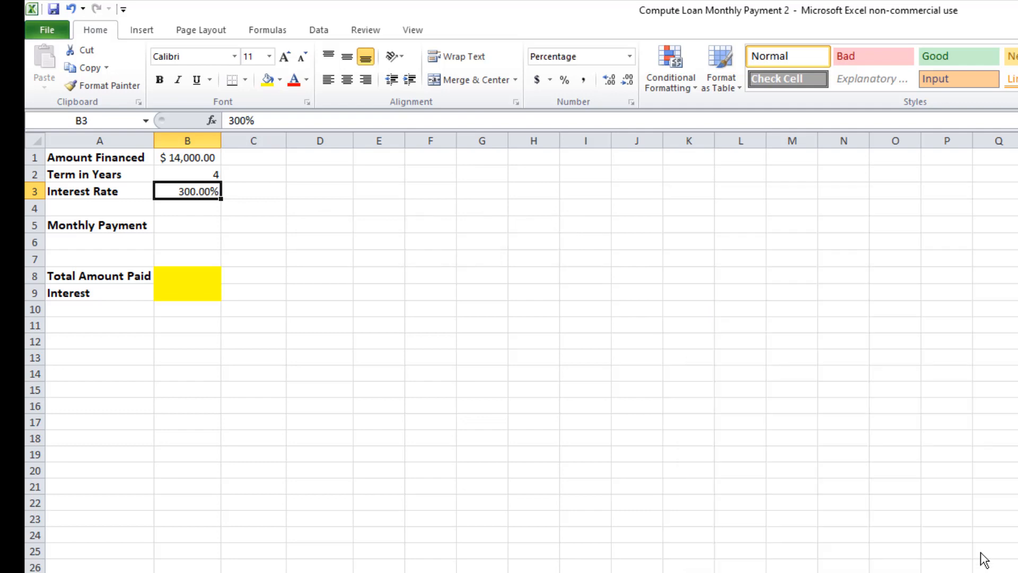
Step: Replace the interest rate in B3 with .03
{"action": "double_click", "coordinate": [196, 194]}
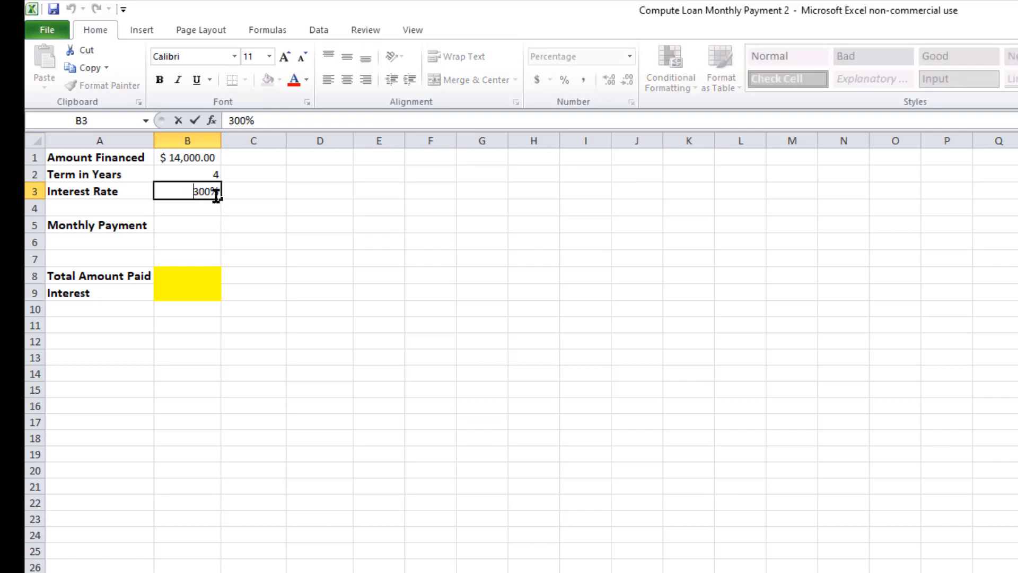
{"action": "key", "text": "BackSpace"}
{"action": "key", "text": "BackSpace"}
{"action": "key", "text": "BackSpace"}
{"action": "key", "text": "BackSpace"}
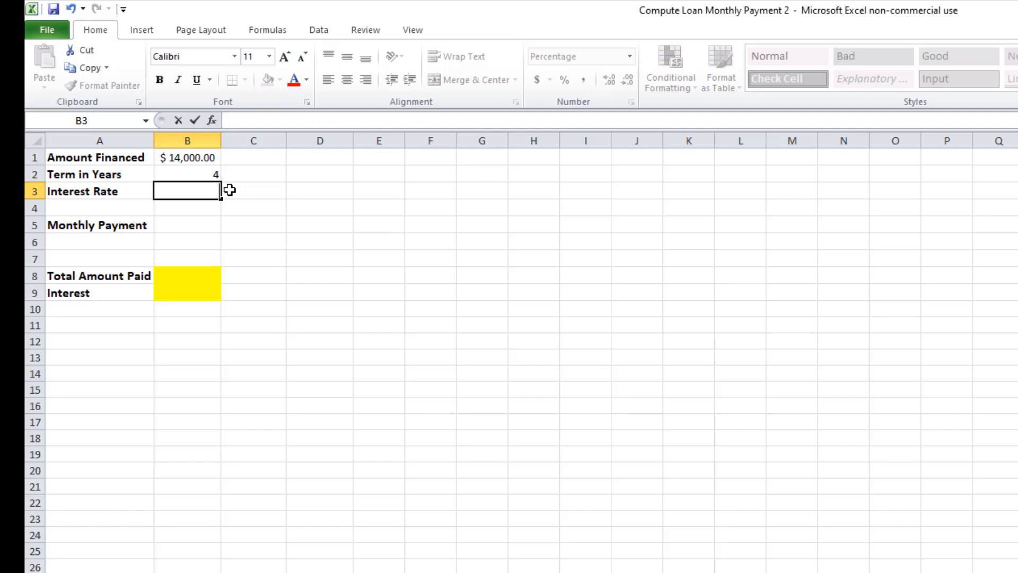
{"action": "type", "text": ".03"}
{"action": "left_click", "coordinate": [303, 207]}
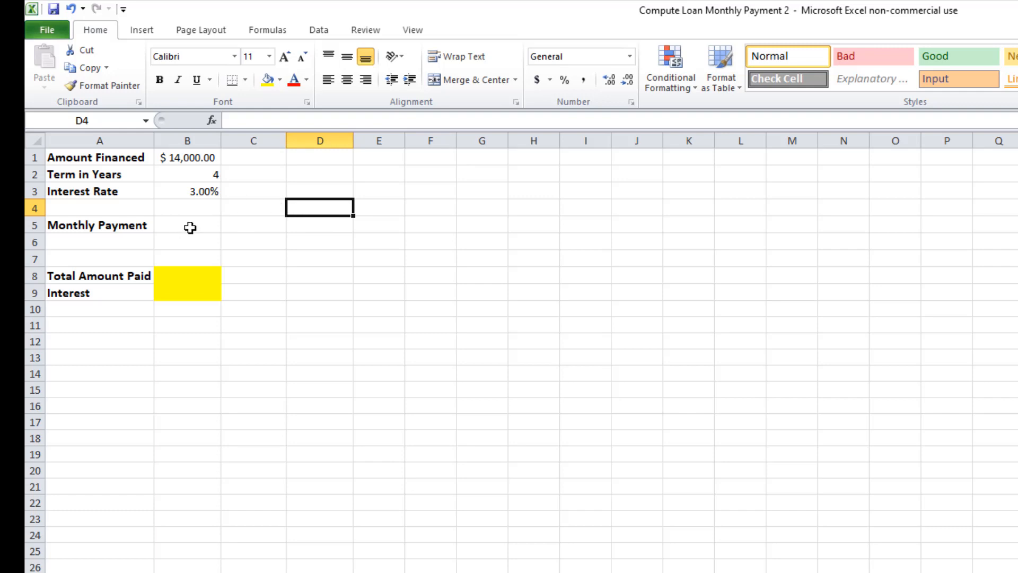
Step: Start a formula with an equals sign in the Monthly Payment cell B5
{"action": "left_click", "coordinate": [189, 227]}
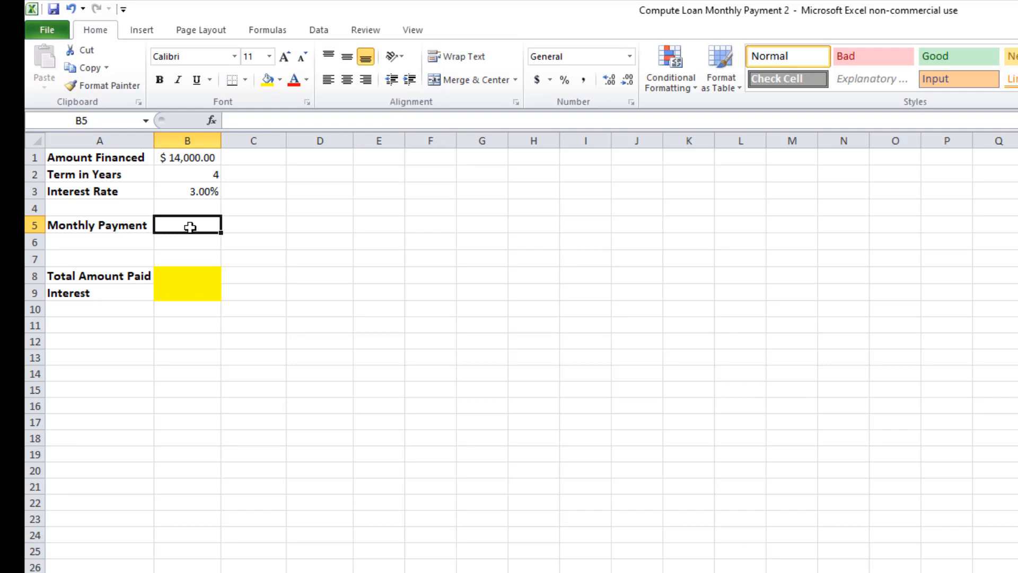
{"action": "type", "text": "="}
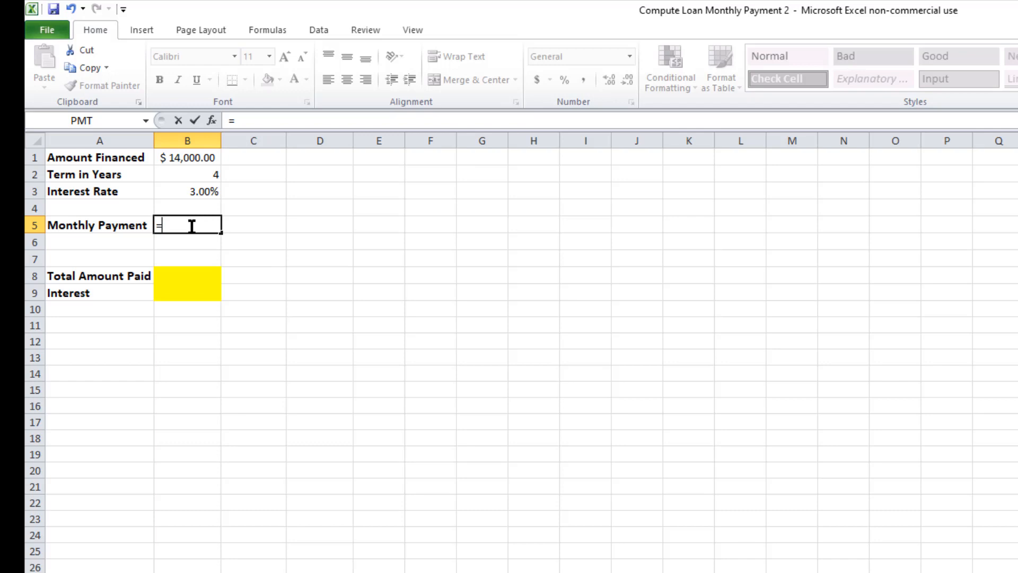
{"action": "type", "text": "pm"}
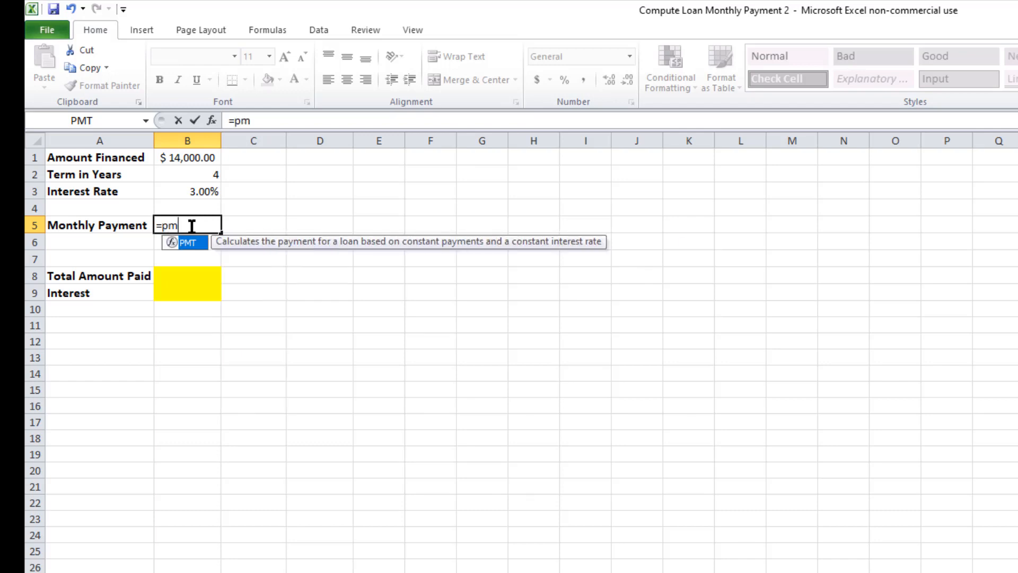
{"action": "type", "text": "t"}
{"action": "key", "text": "BackSpace"}
{"action": "key", "text": "BackSpace"}
{"action": "key", "text": "BackSpace"}
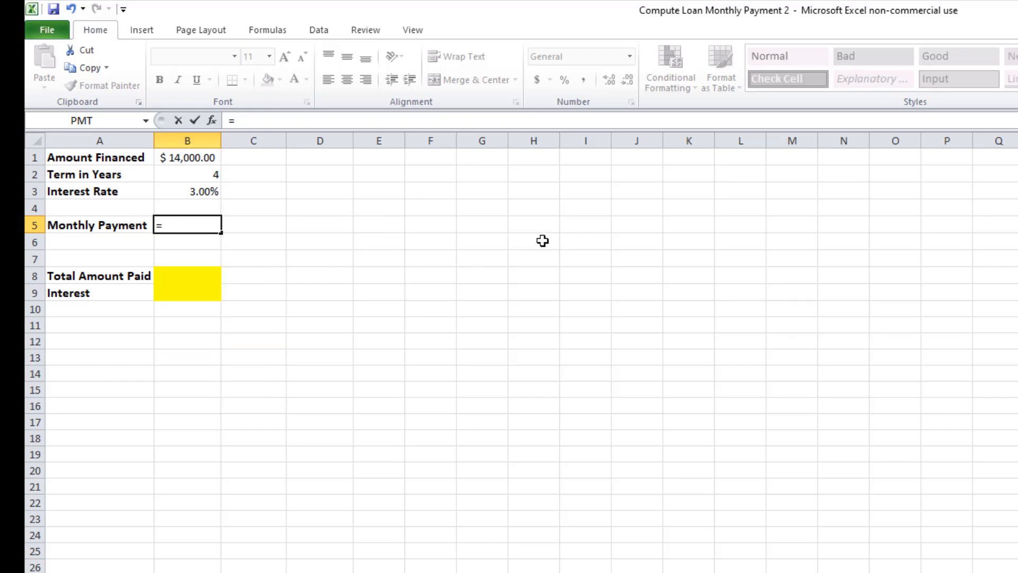
Step: Insert the PMT function from the Financial category into the Monthly Payment formula in B5
{"action": "left_click", "coordinate": [212, 121]}
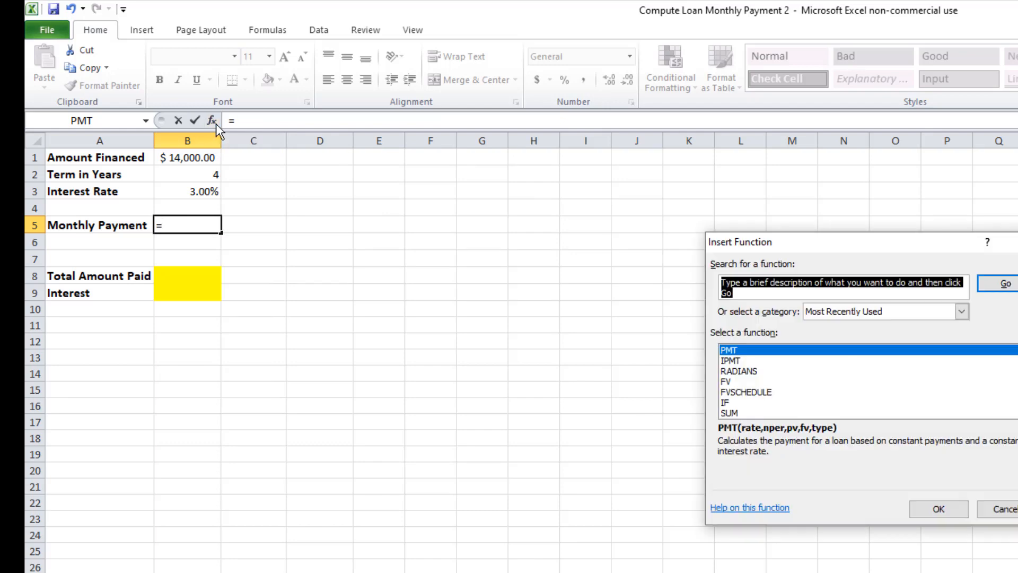
{"action": "left_click", "coordinate": [962, 313]}
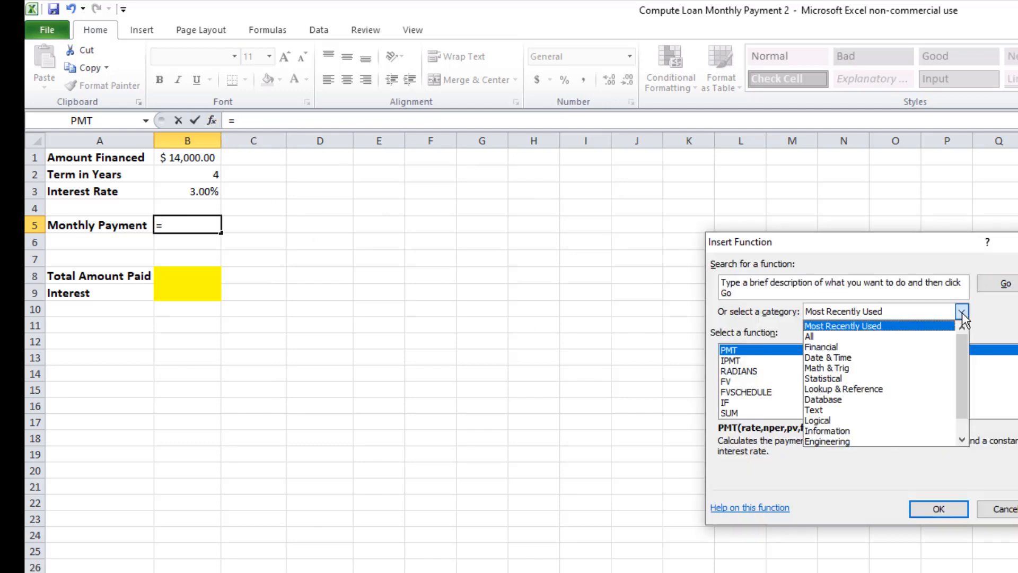
{"action": "left_click", "coordinate": [841, 347]}
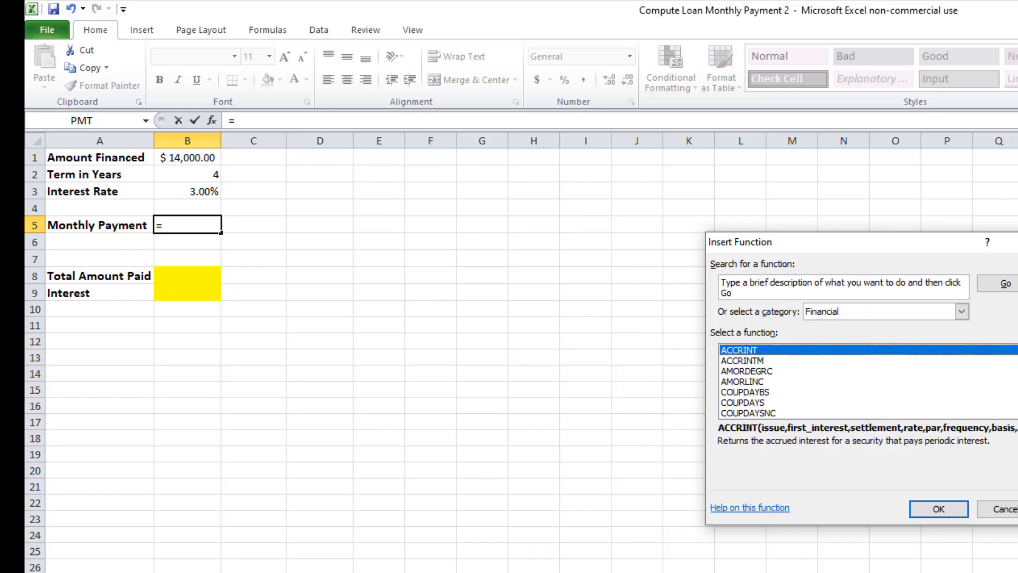
{"action": "scroll", "coordinate": [869, 381], "scroll_direction": "down", "scroll_amount": 9}
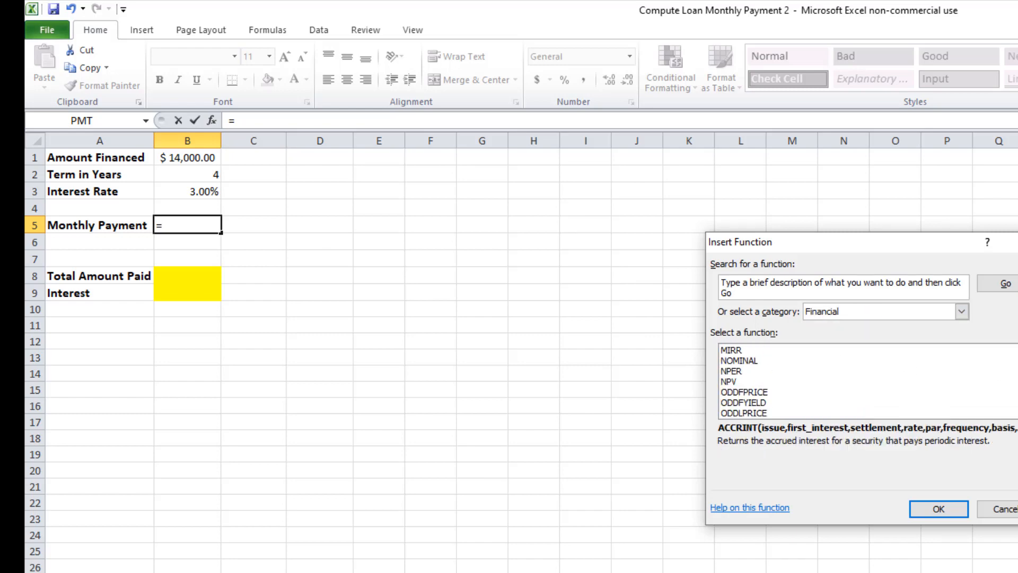
{"action": "scroll", "coordinate": [868, 382], "scroll_direction": "up", "scroll_amount": 1}
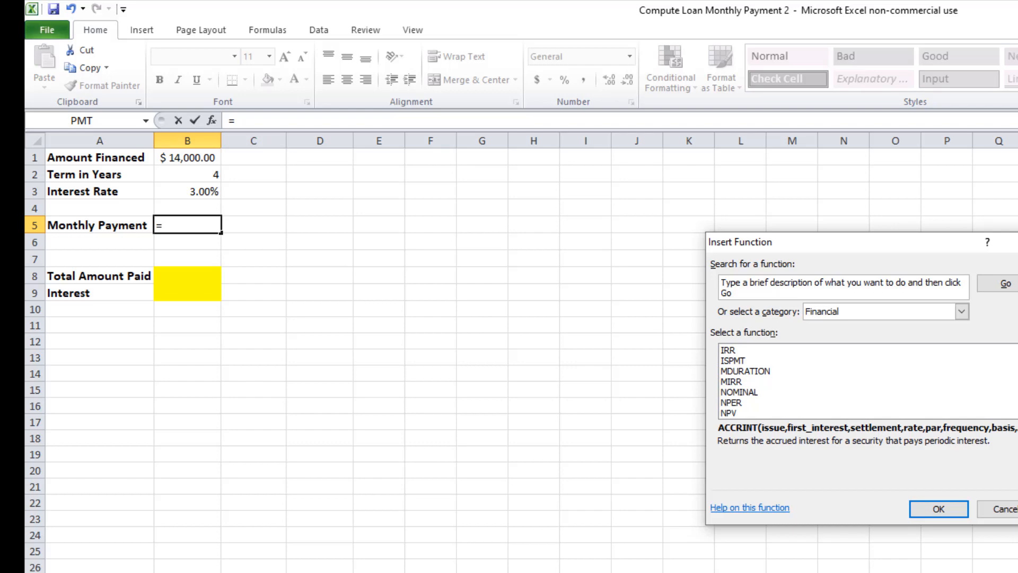
{"action": "scroll", "coordinate": [868, 382], "scroll_direction": "down", "scroll_amount": 8}
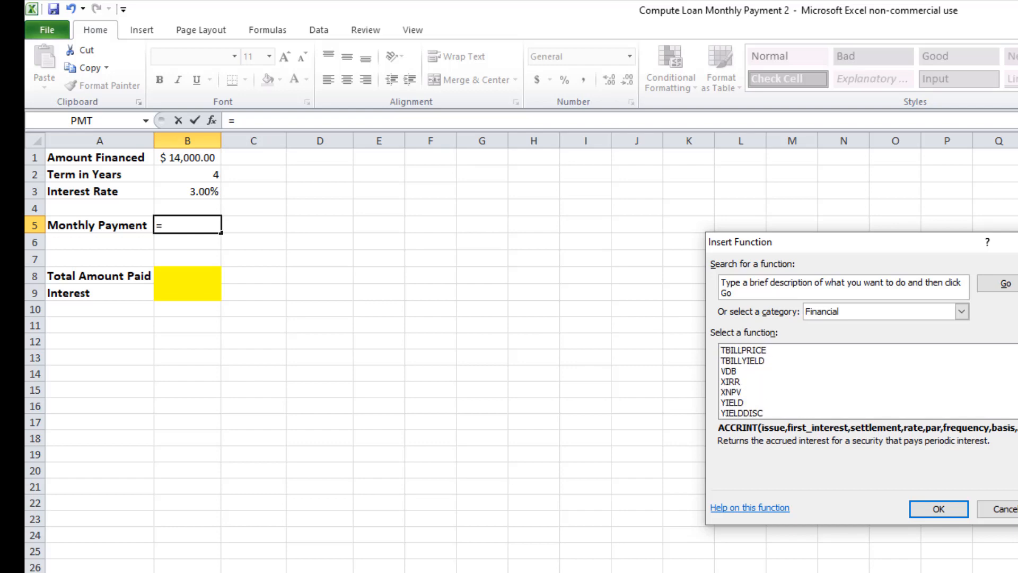
{"action": "scroll", "coordinate": [869, 382], "scroll_direction": "up", "scroll_amount": 4}
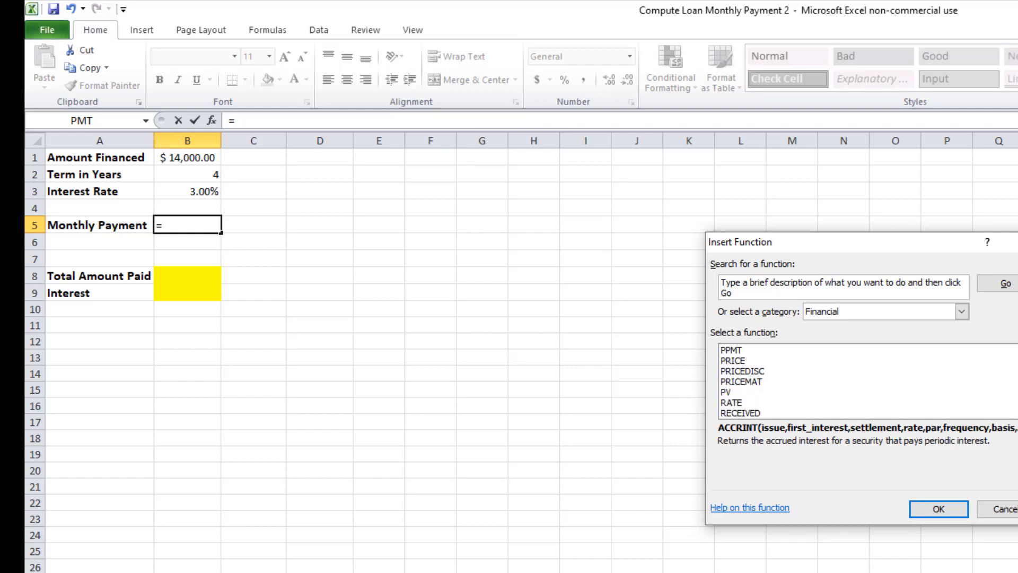
{"action": "scroll", "coordinate": [740, 358], "scroll_direction": "up", "scroll_amount": 1}
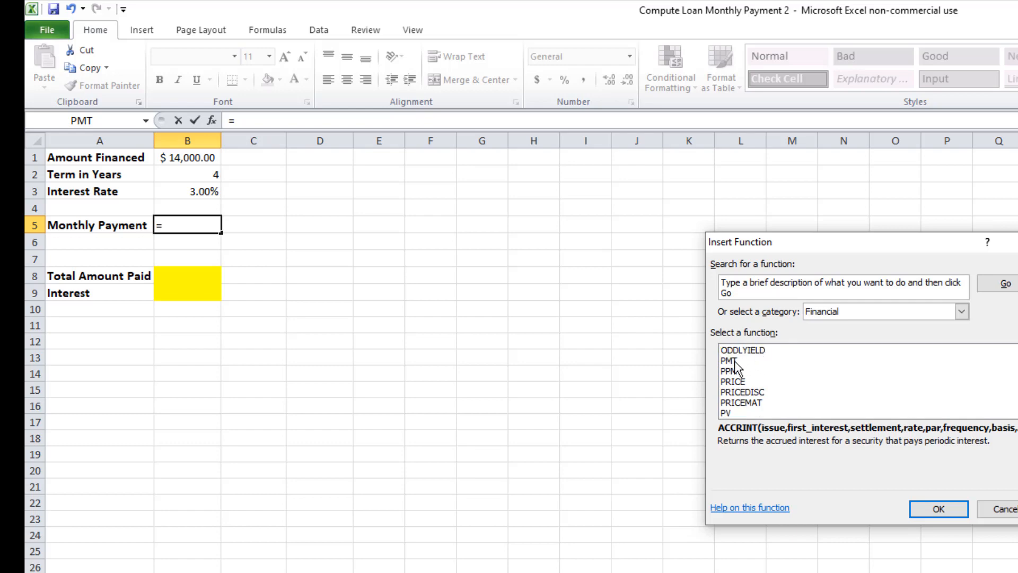
{"action": "left_click", "coordinate": [734, 361]}
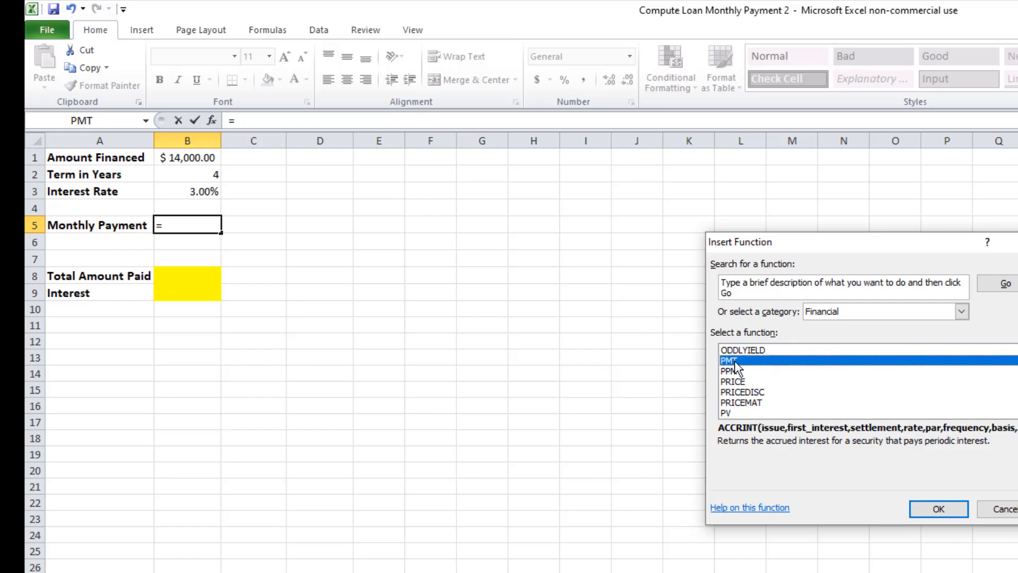
{"action": "left_click", "coordinate": [933, 504]}
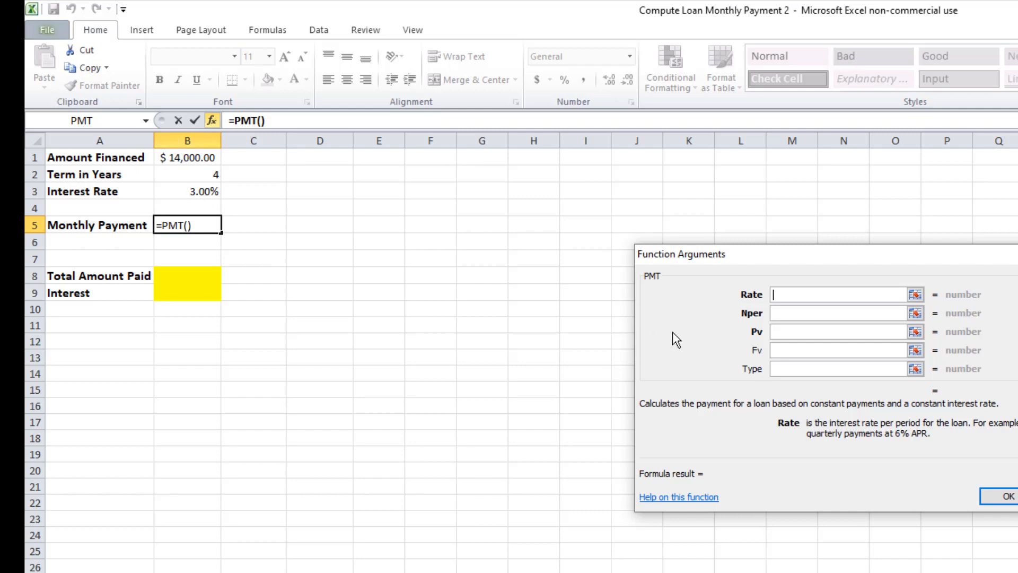
Step: Complete the PMT arguments with Rate b3/12, Nper b2*12 and Pv b1, and accept the function
{"action": "type", "text": "b3"}
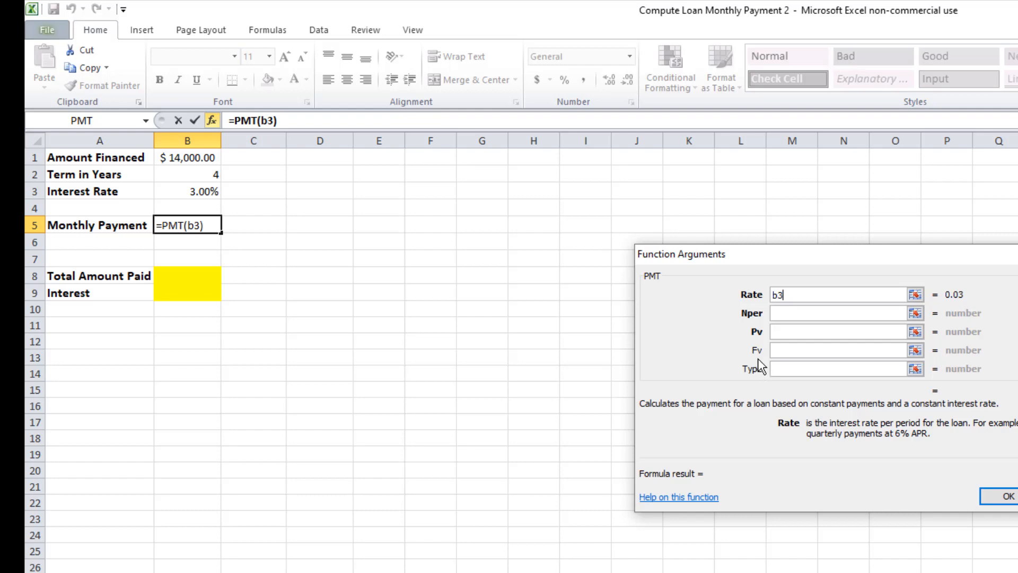
{"action": "type", "text": "/12"}
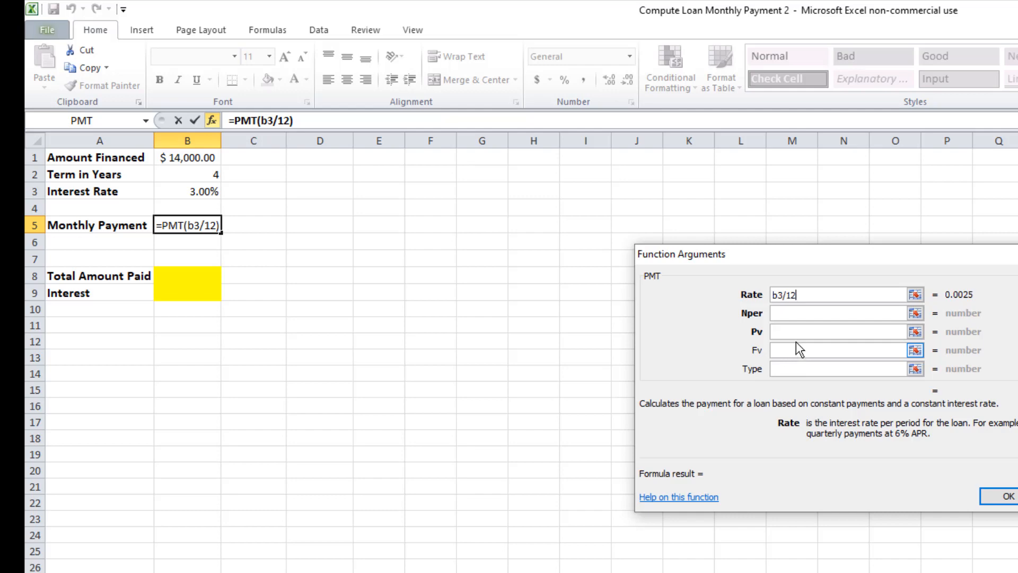
{"action": "left_click", "coordinate": [789, 313]}
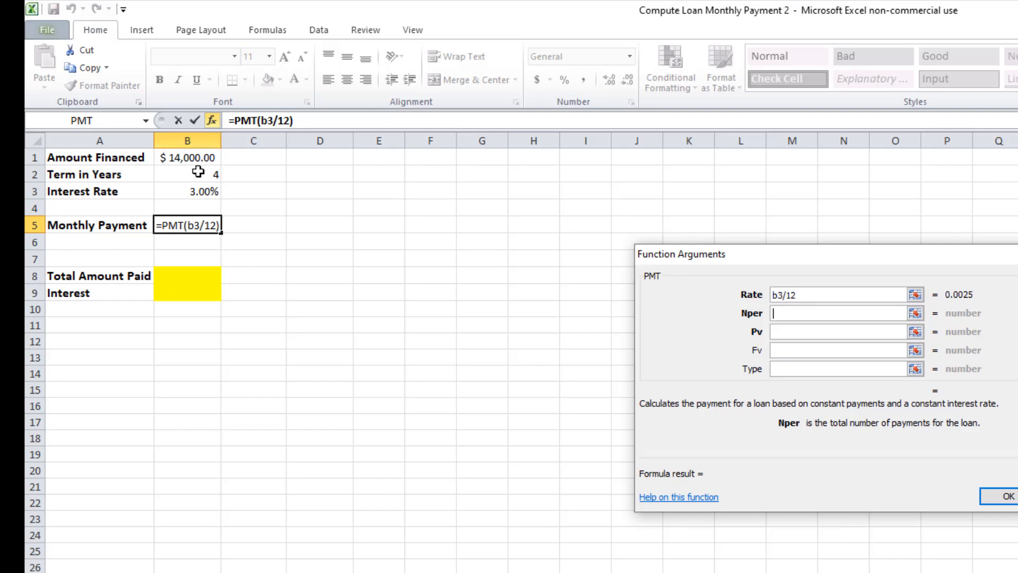
{"action": "type", "text": "b"}
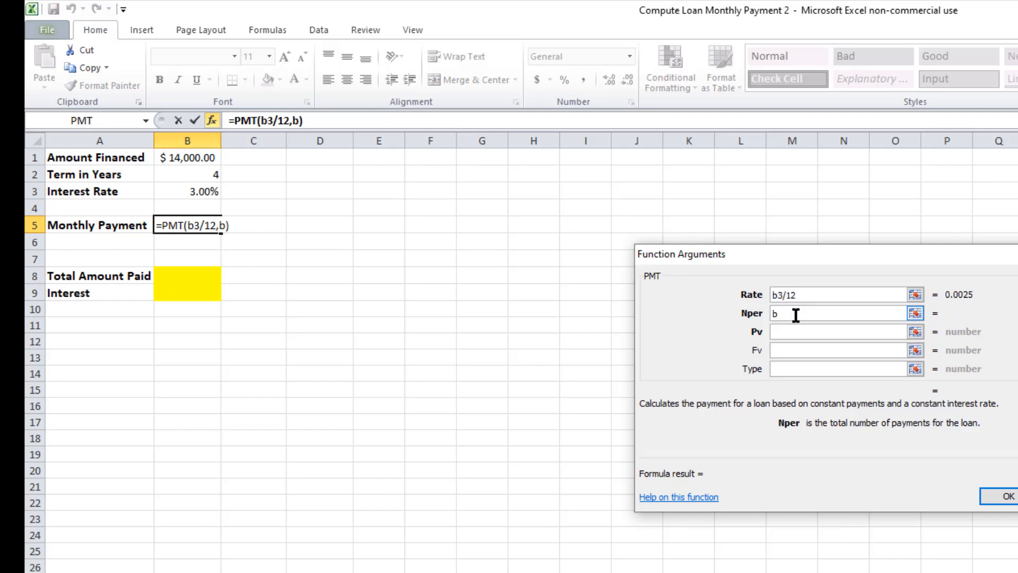
{"action": "type", "text": "2"}
{"action": "type", "text": "*12"}
{"action": "key", "text": "Tab"}
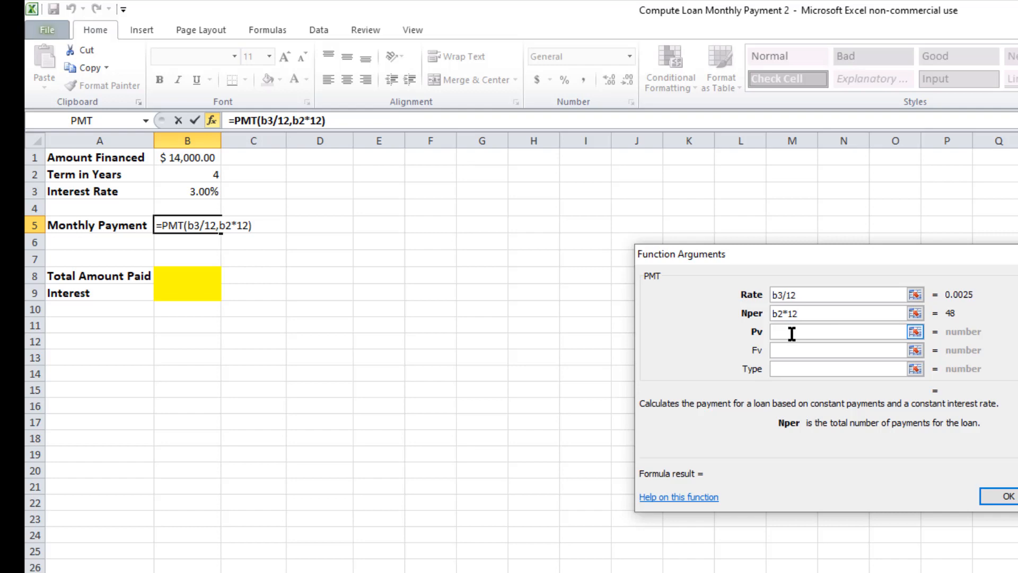
{"action": "left_click", "coordinate": [791, 333]}
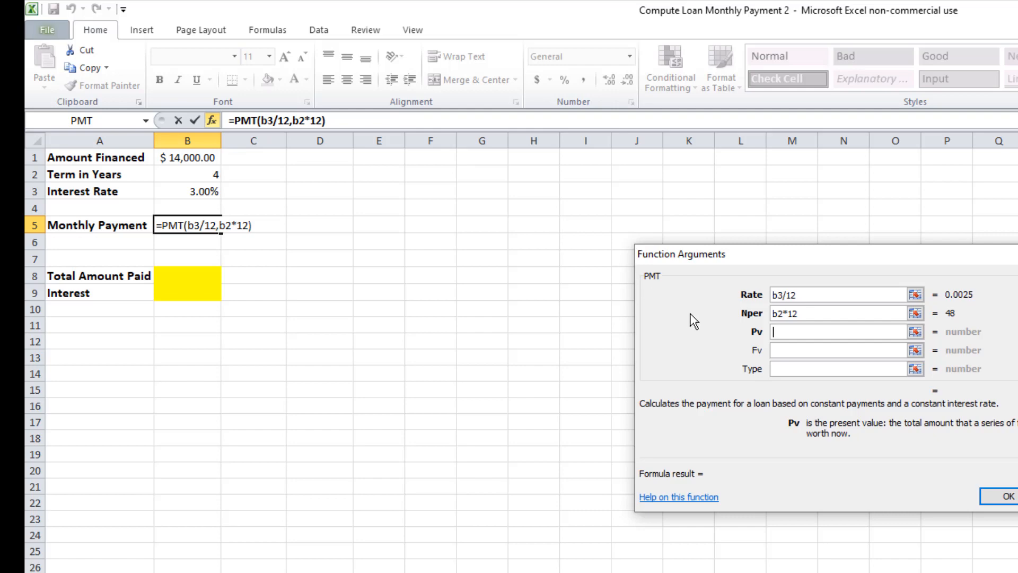
{"action": "type", "text": "b1"}
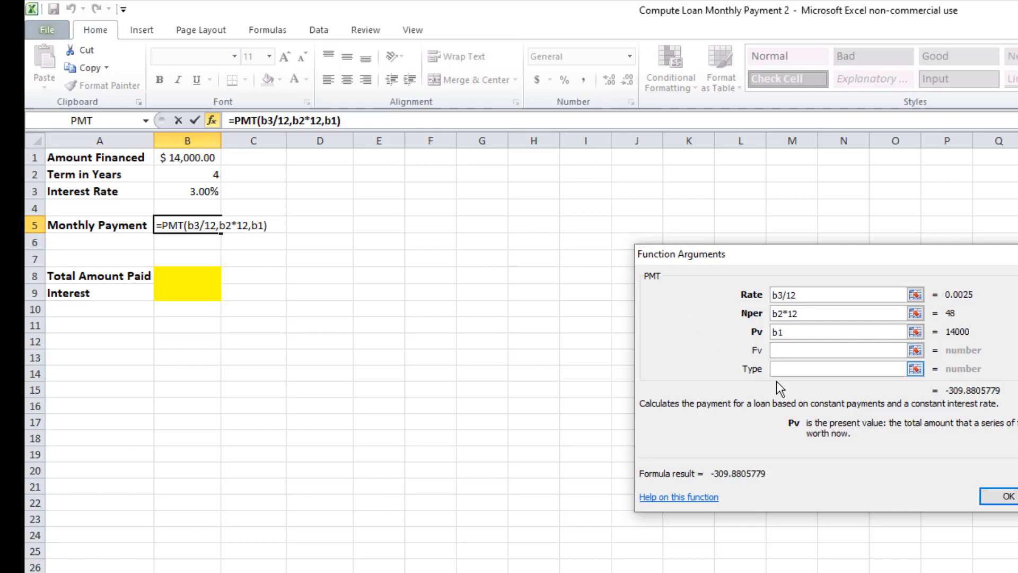
{"action": "left_click", "coordinate": [999, 498]}
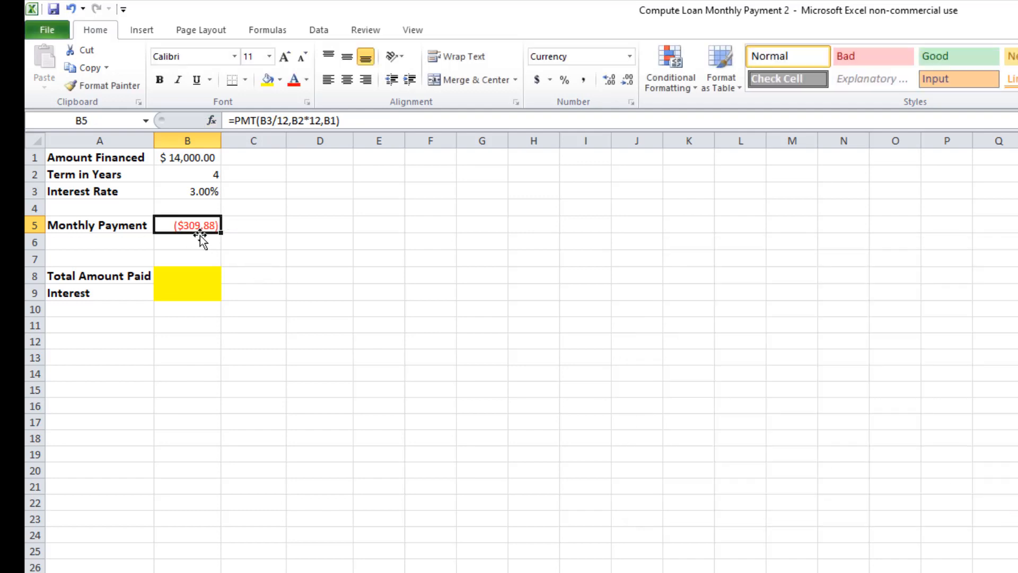
Step: Add a minus sign before PMT so that the formula in B5 reads =-PMT(B3/12,B2*12,B1)
{"action": "left_click", "coordinate": [234, 123]}
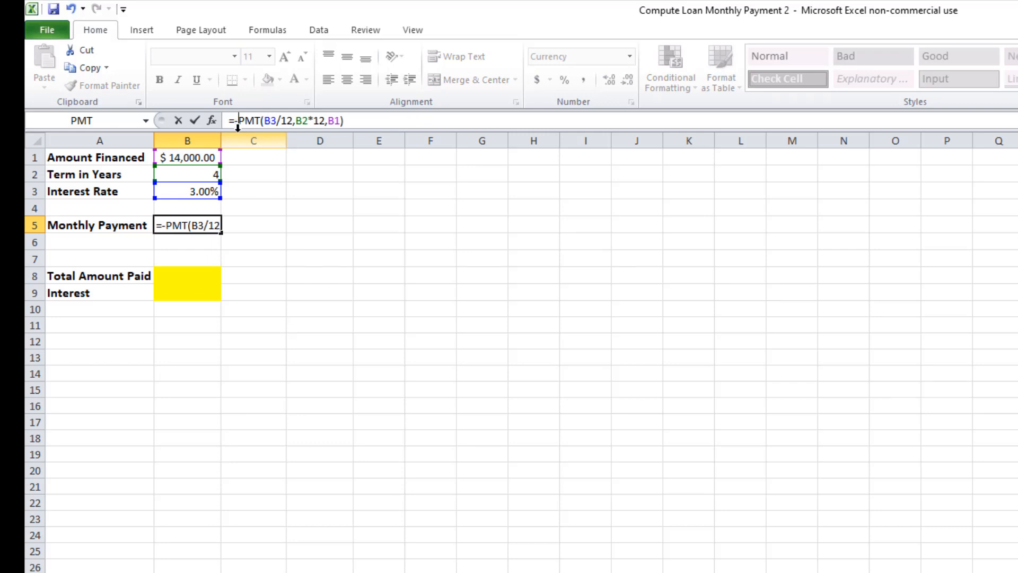
{"action": "key", "text": "Return"}
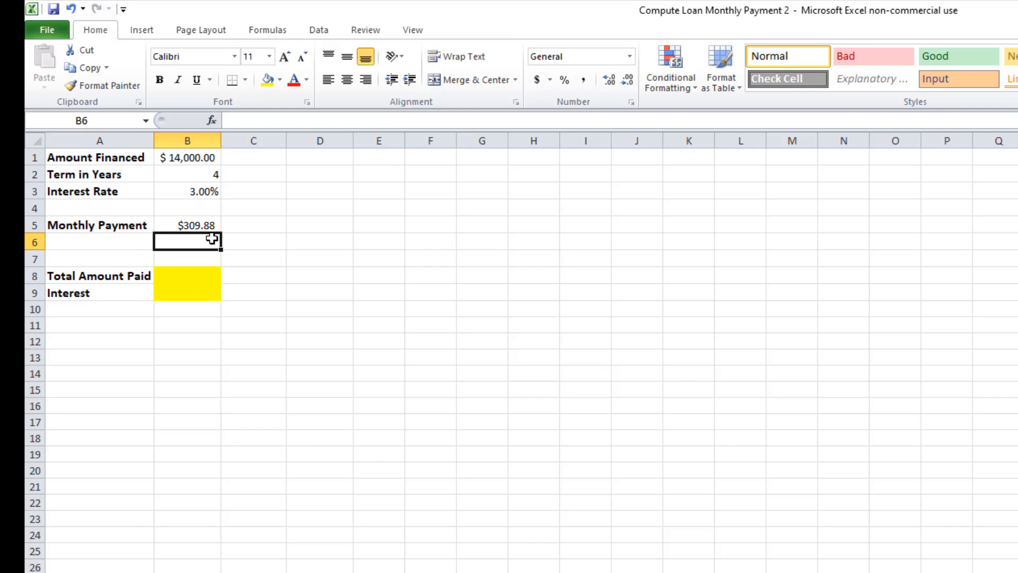
Step: Calculate the Total Amount Paid in B8 with the formula =B2*12*B5
{"action": "left_click", "coordinate": [190, 278]}
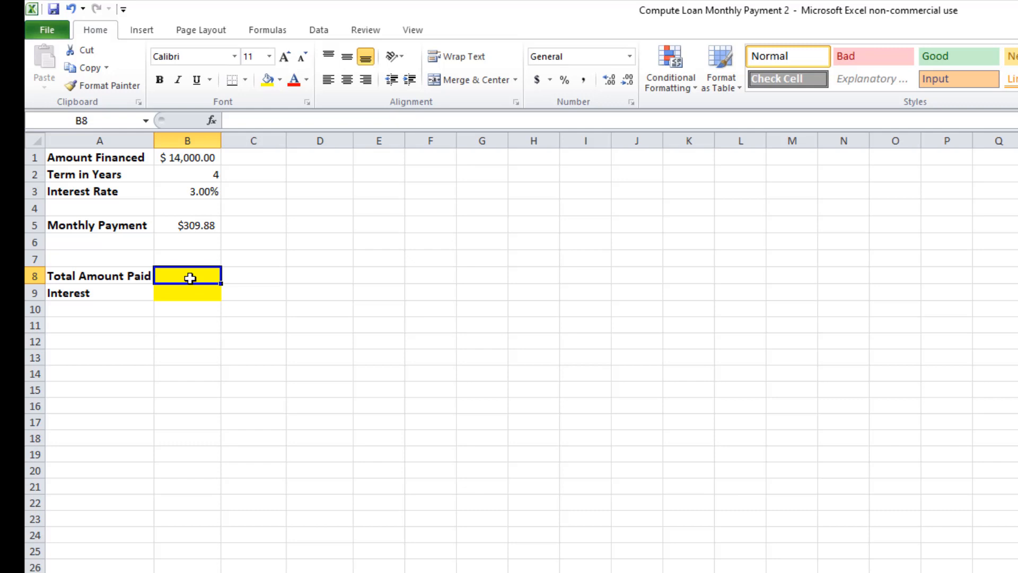
{"action": "type", "text": "="}
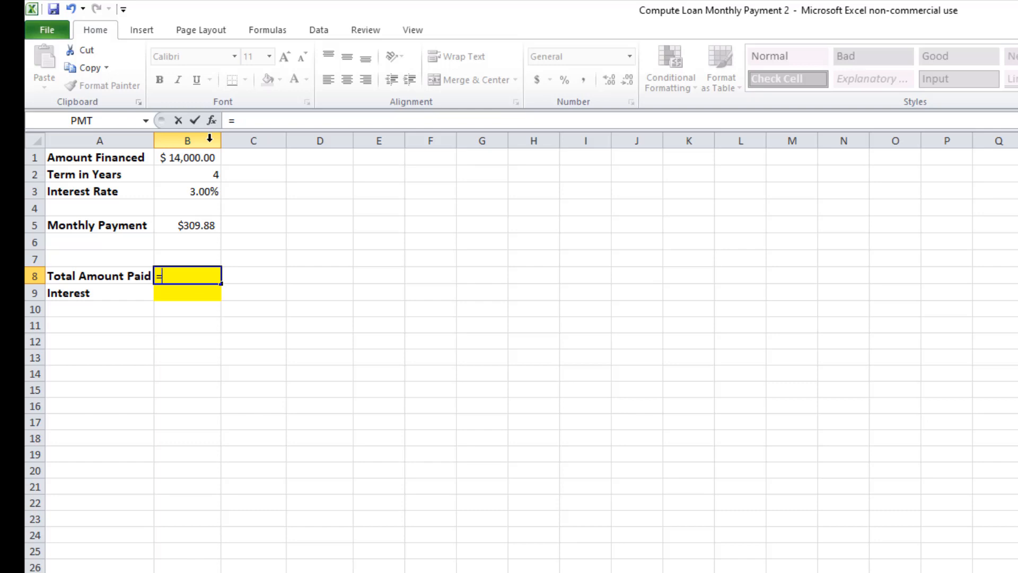
{"action": "type", "text": "b2"}
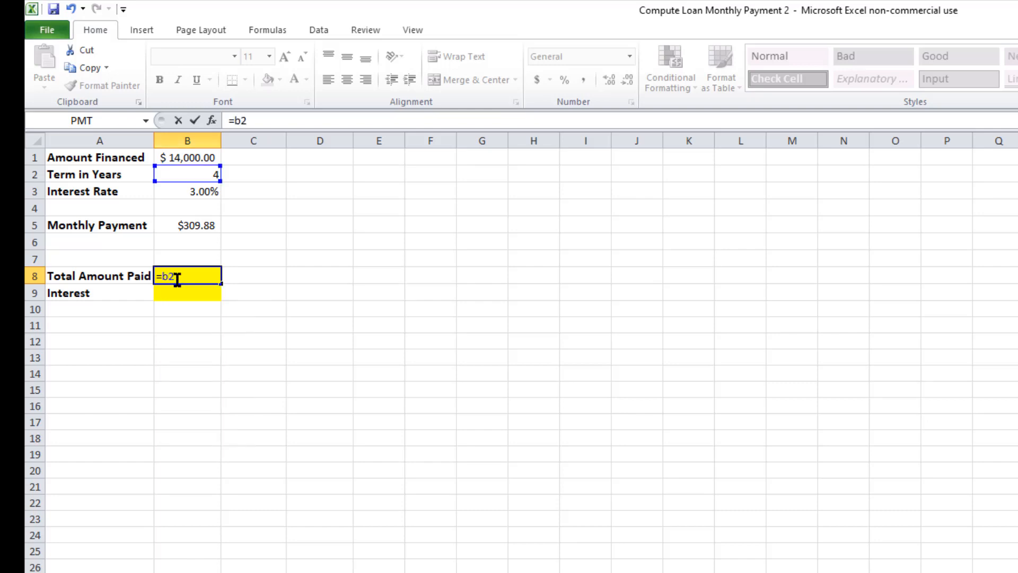
{"action": "type", "text": "*12"}
{"action": "type", "text": "*"}
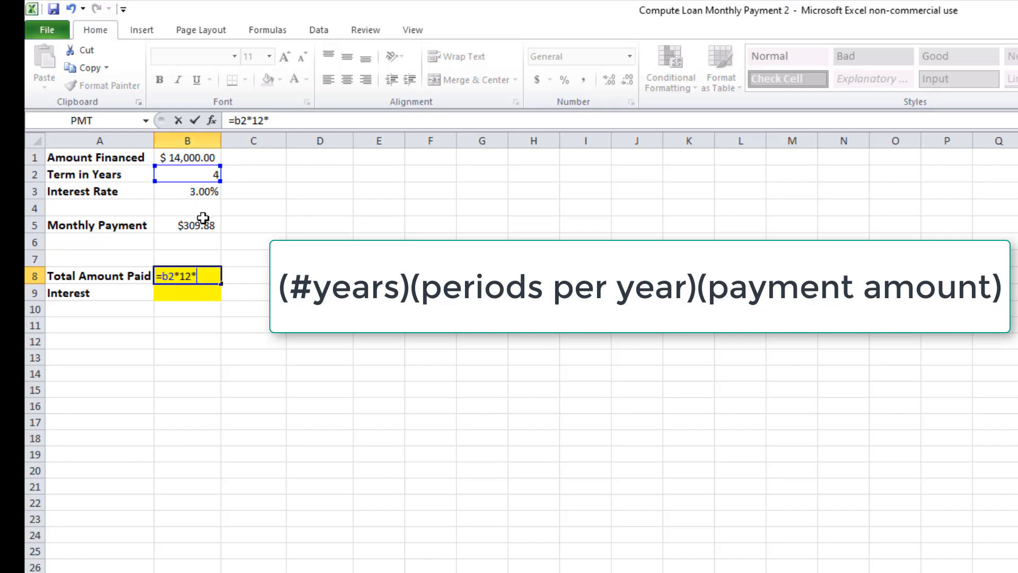
{"action": "type", "text": "b"}
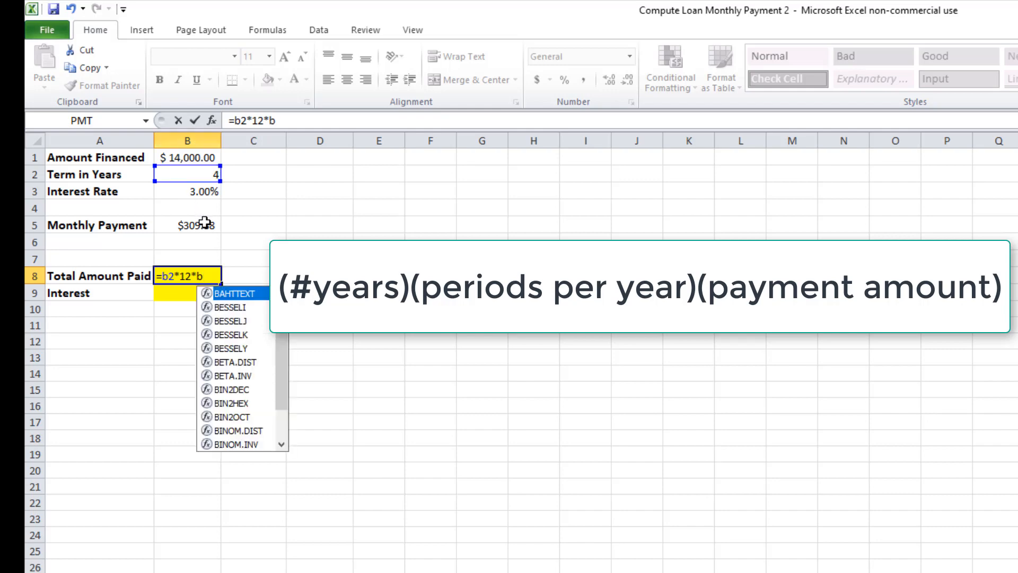
{"action": "type", "text": "5"}
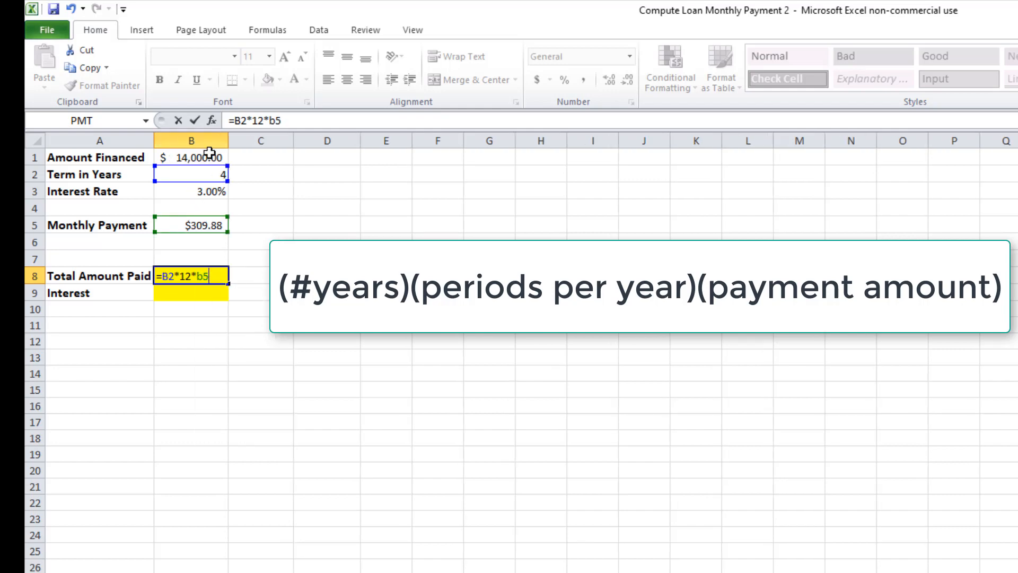
{"action": "key", "text": "Return"}
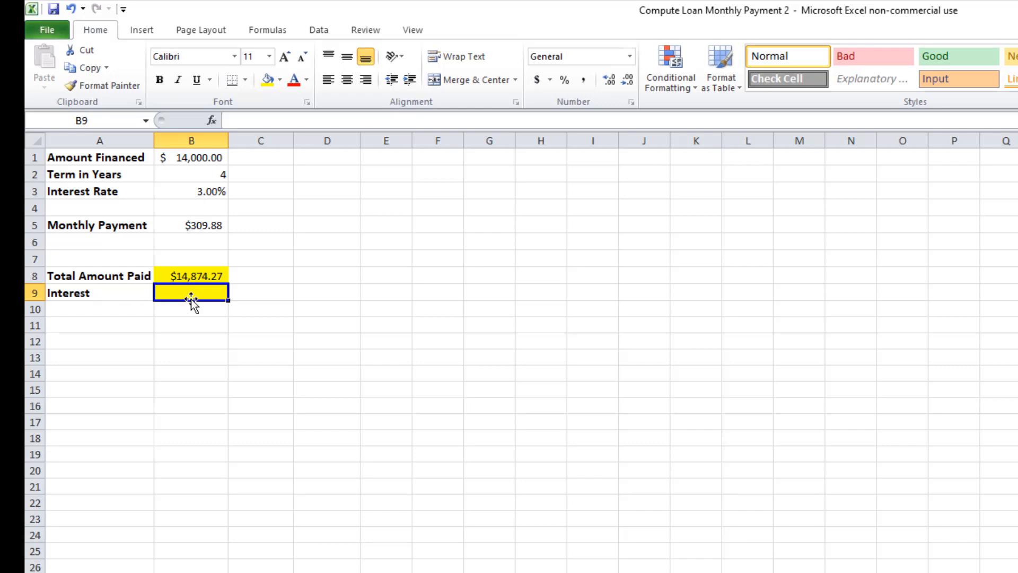
Step: Calculate the Interest in B9 by subtracting the amount financed from the total paid, using =B8-B1
{"action": "type", "text": "="}
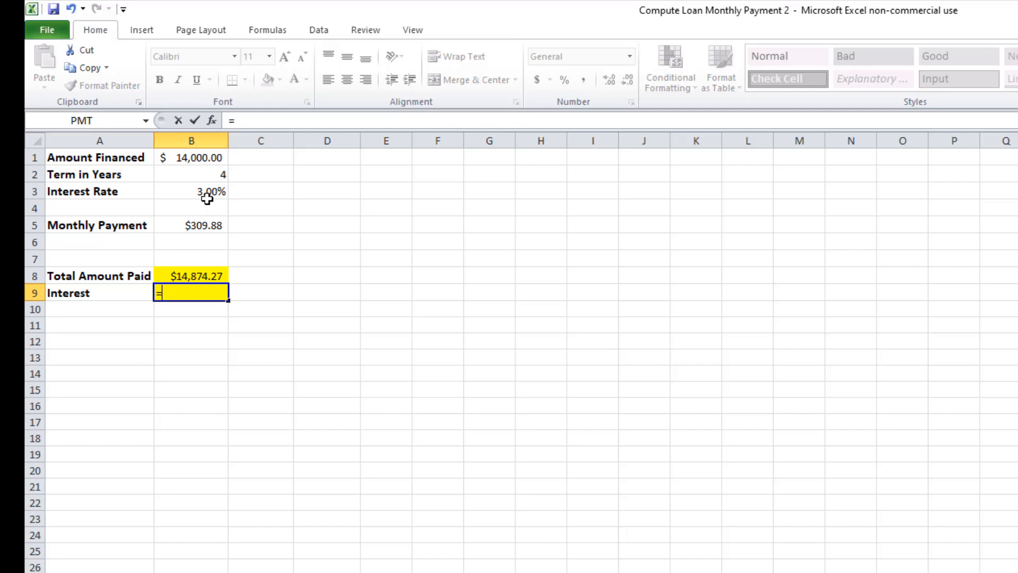
{"action": "type", "text": "b8"}
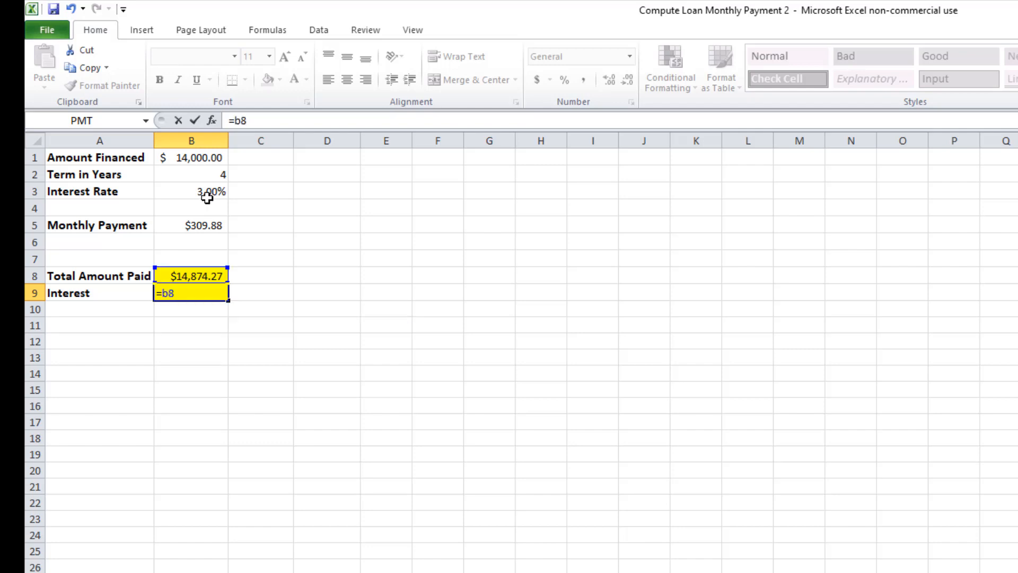
{"action": "type", "text": "-b"}
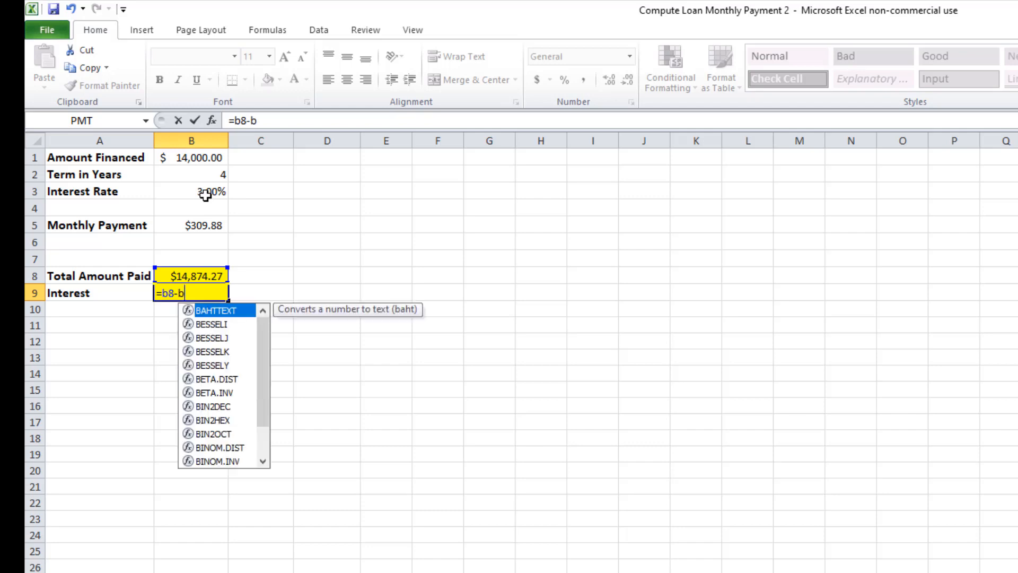
{"action": "type", "text": "1"}
{"action": "key", "text": "Return"}
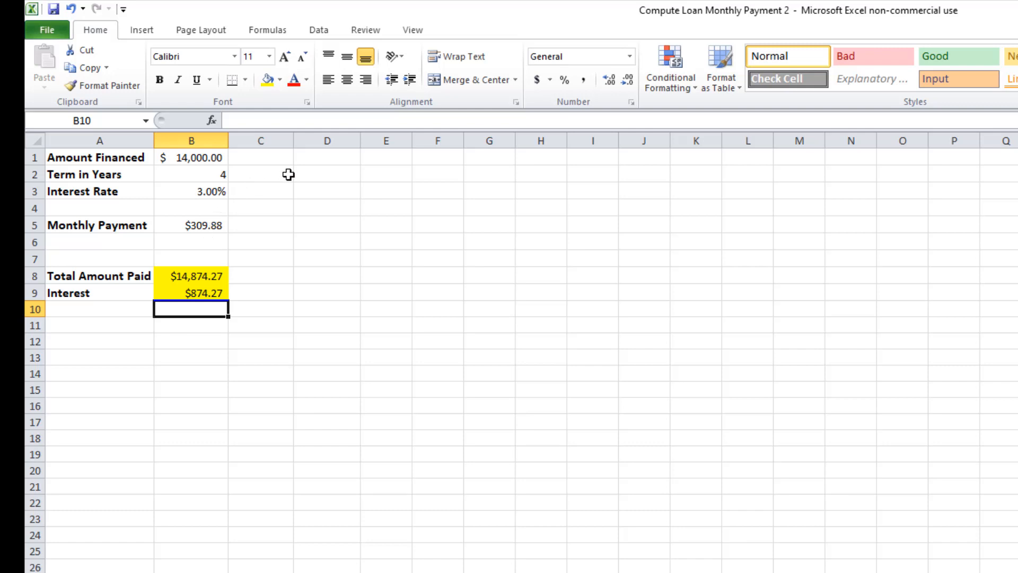
Step: Set the Term in Years in B2 to 5
{"action": "left_click", "coordinate": [214, 177]}
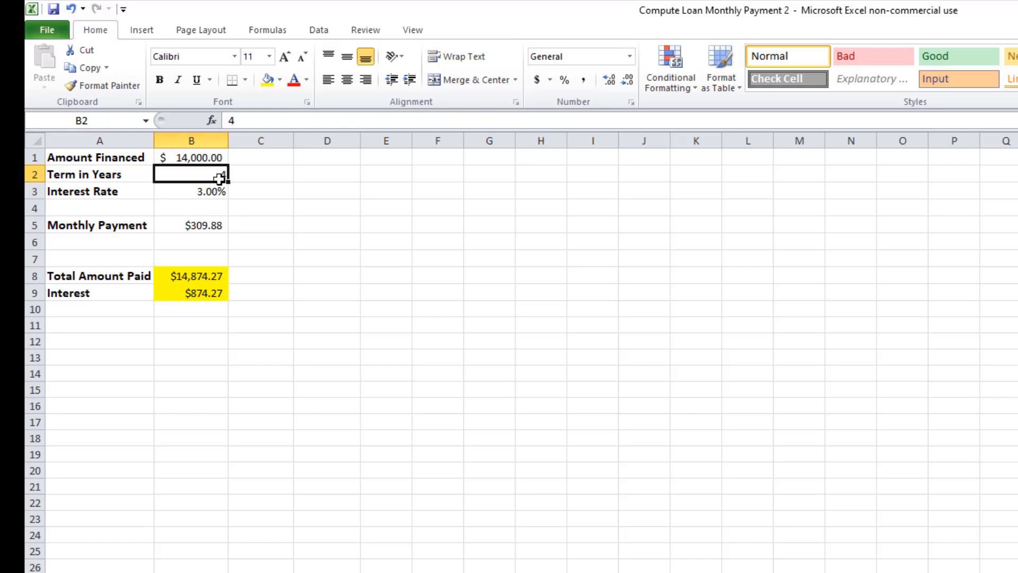
{"action": "type", "text": "5"}
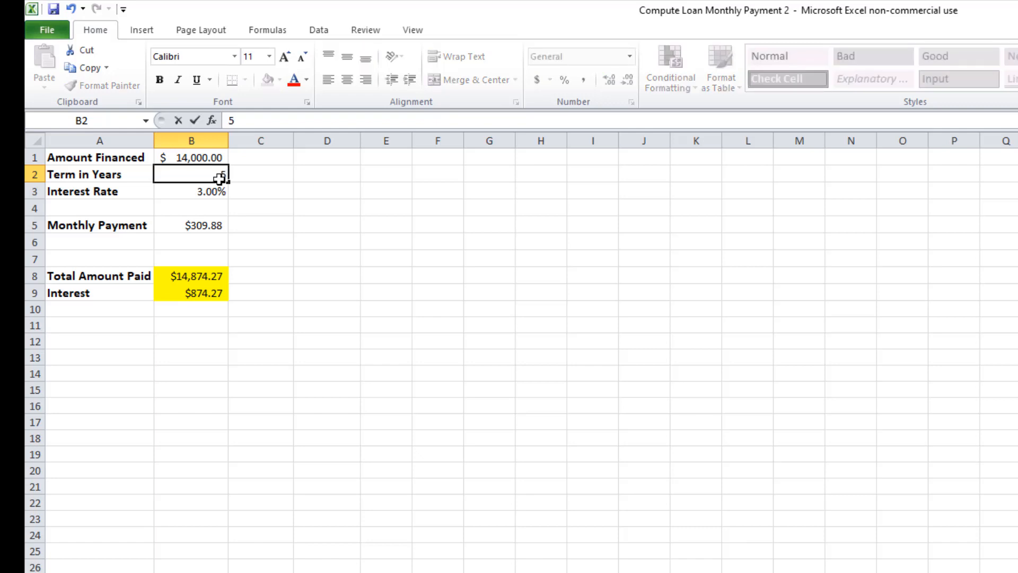
{"action": "key", "text": "Return"}
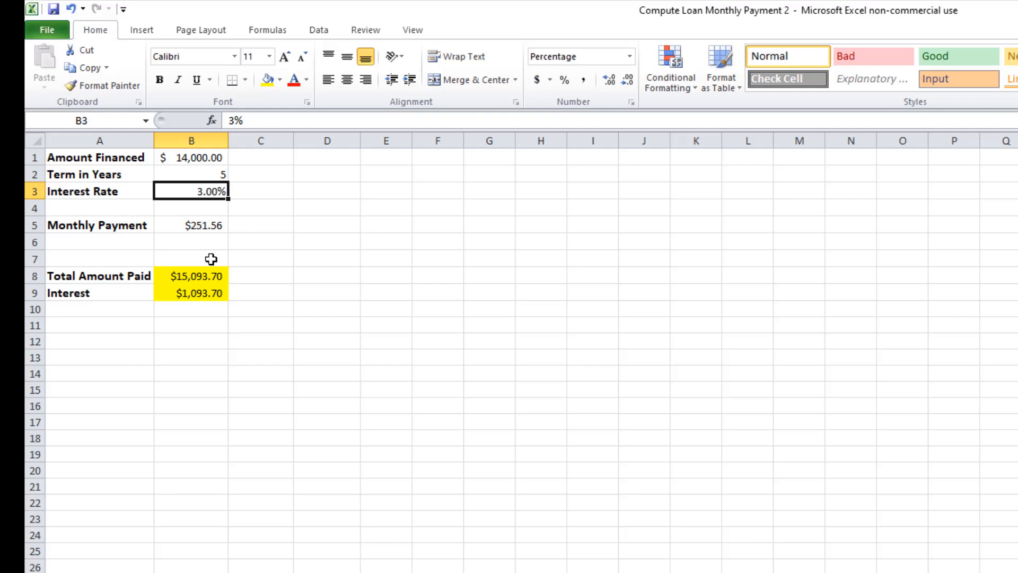
Step: Set the Term in Years in B2 to 6
{"action": "left_click", "coordinate": [206, 177]}
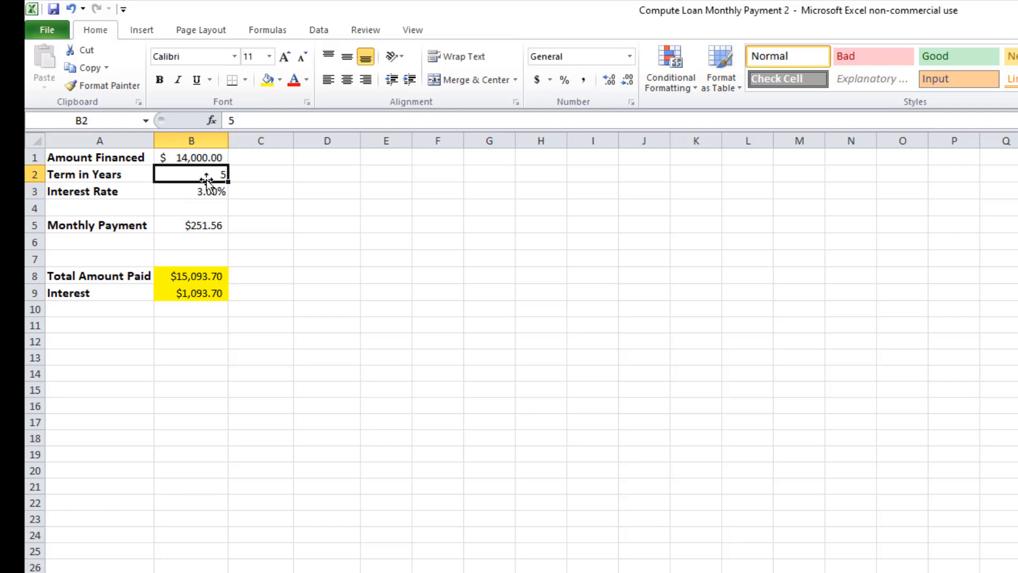
{"action": "type", "text": "6"}
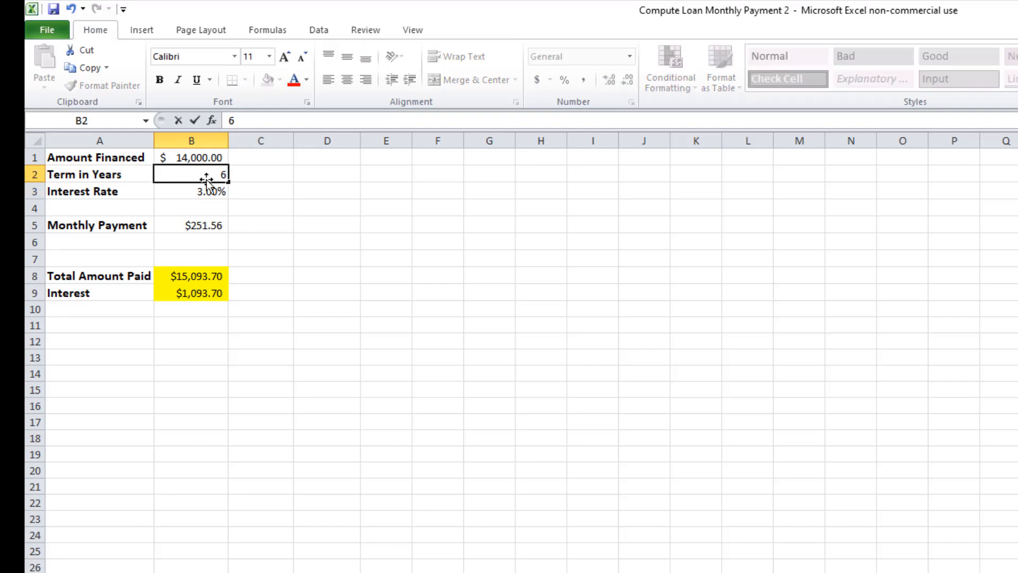
{"action": "key", "text": "Return"}
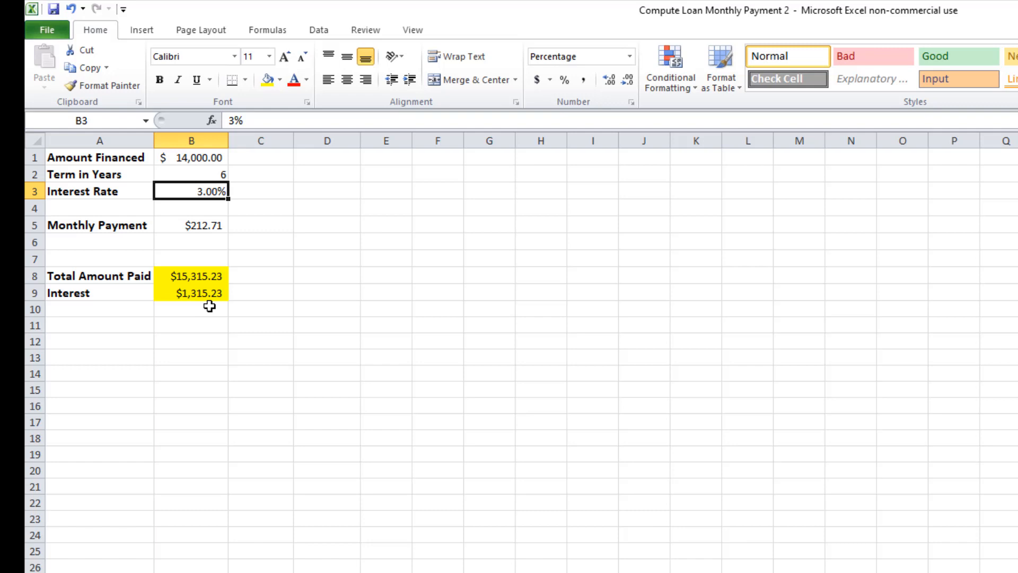
Step: Set the Amount Financed in B1 to 100000 and the Term in Years in B2 to 15
{"action": "left_click", "coordinate": [207, 158]}
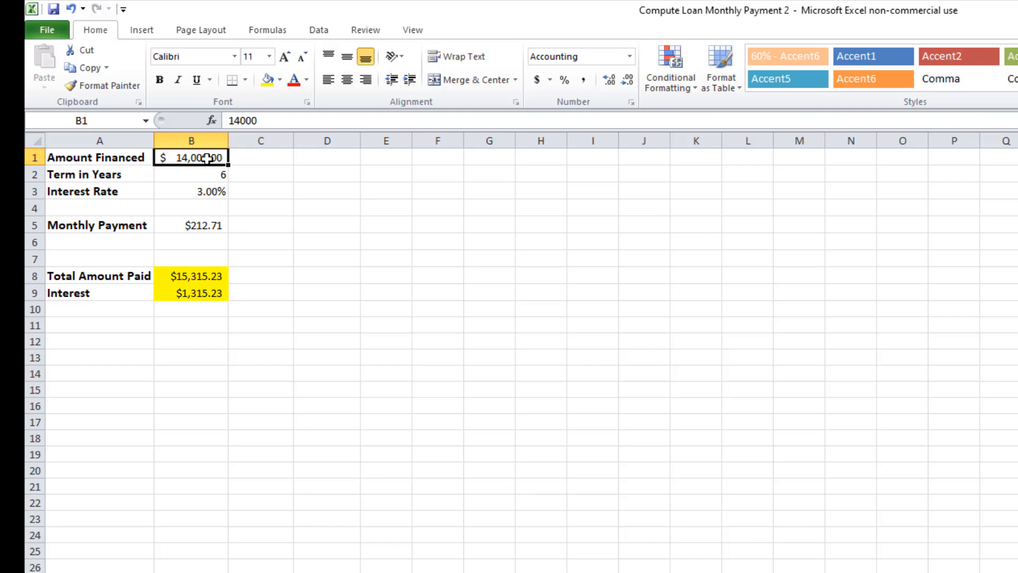
{"action": "type", "text": "100"}
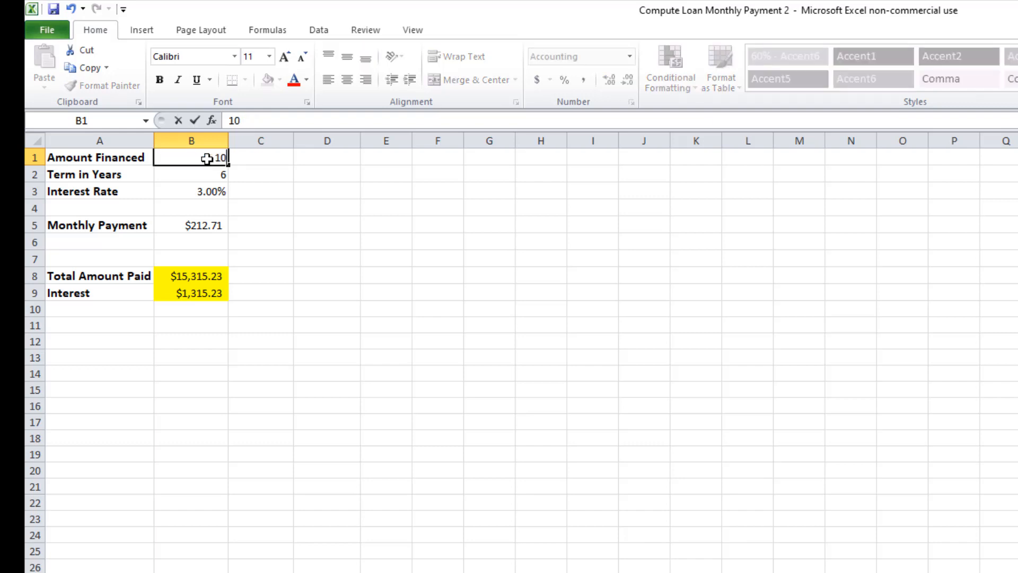
{"action": "type", "text": "000"}
{"action": "key", "text": "Return"}
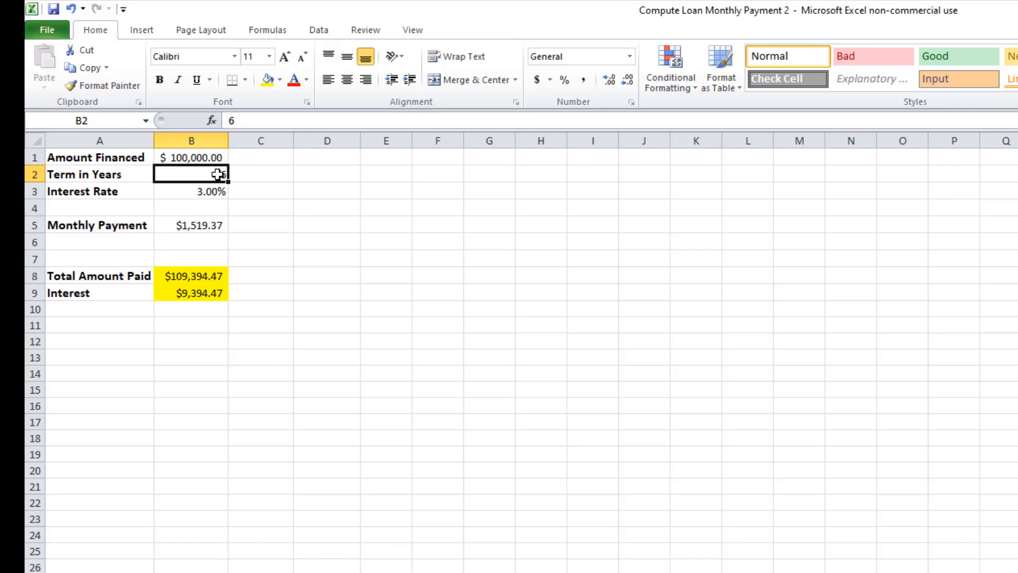
{"action": "type", "text": "15"}
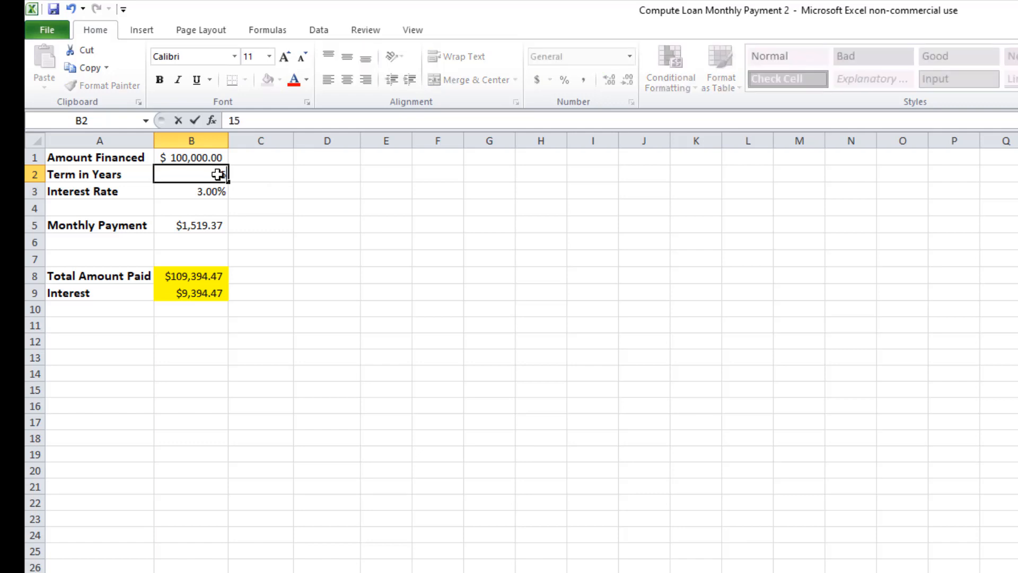
{"action": "left_click", "coordinate": [308, 210]}
Step: Set the Interest Rate in B3 to 2.5%
{"action": "left_click", "coordinate": [212, 193]}
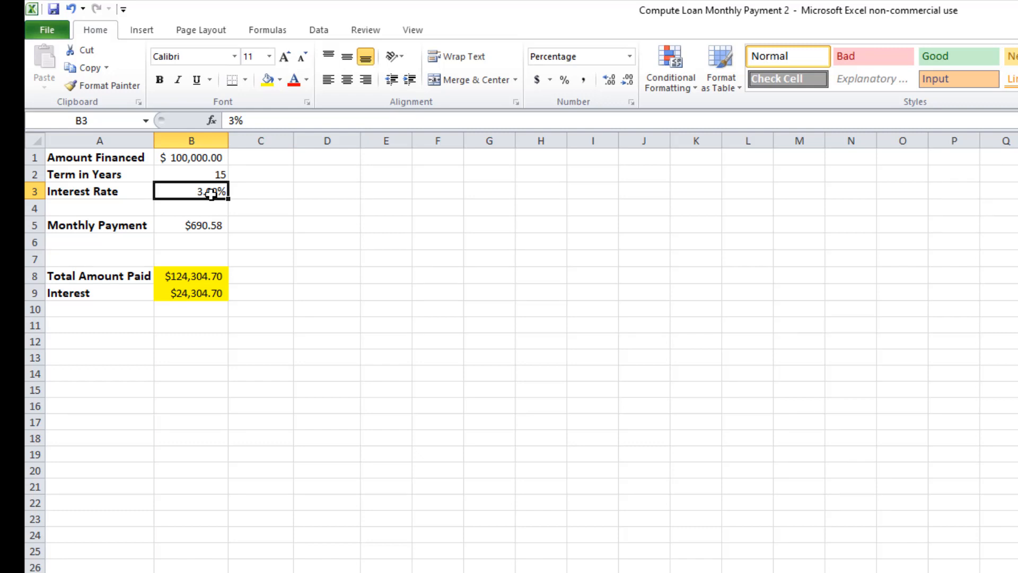
{"action": "type", "text": "2.5"}
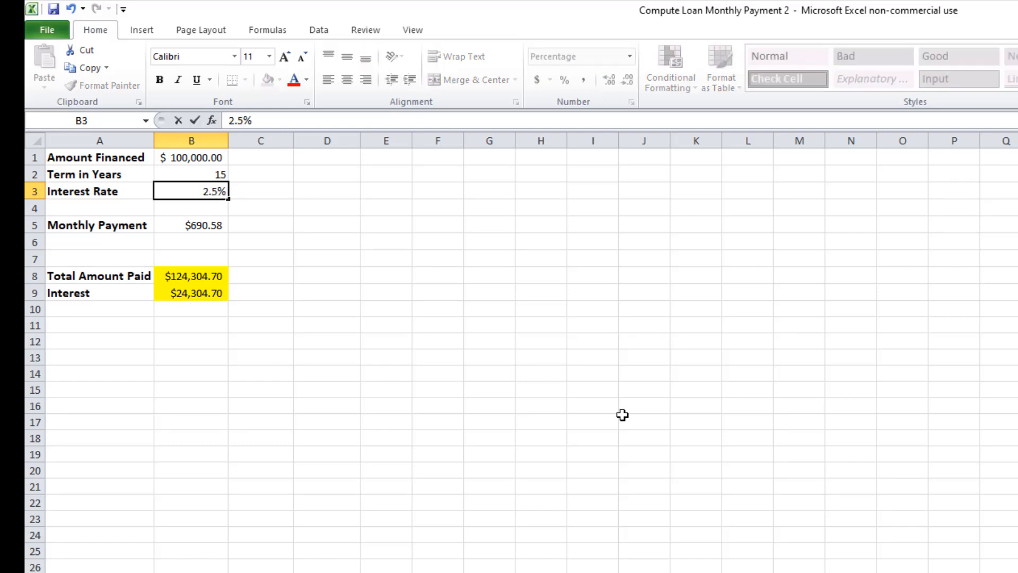
{"action": "key", "text": "Return"}
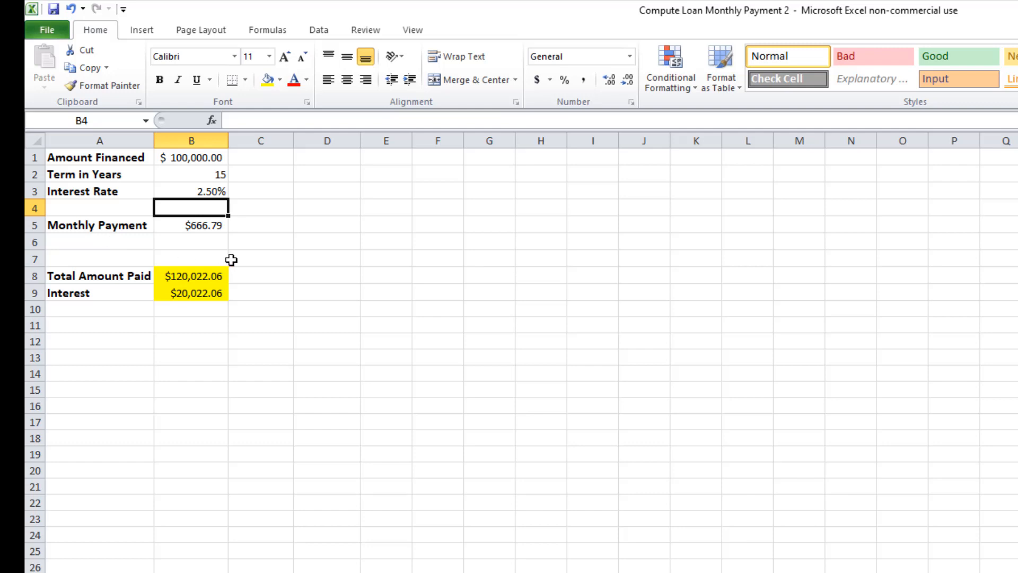